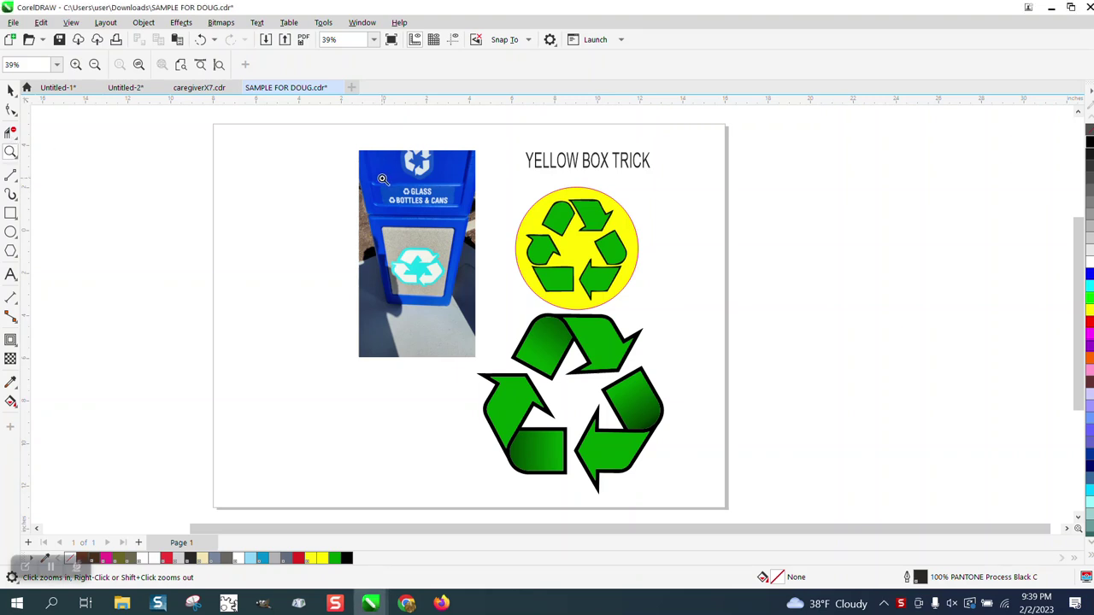
Zoom in to inspect the recycle logo and its thick outline, then select the YELLOW BOX TRICK title.
left_click_drag(353, 137, 771, 490)
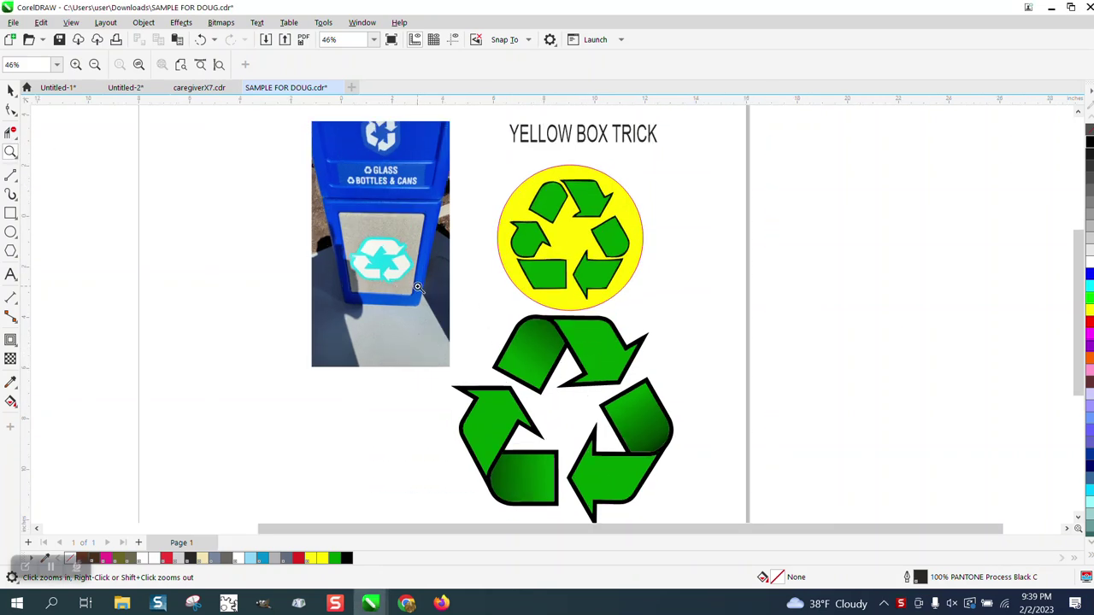
left_click_drag(337, 221, 426, 320)
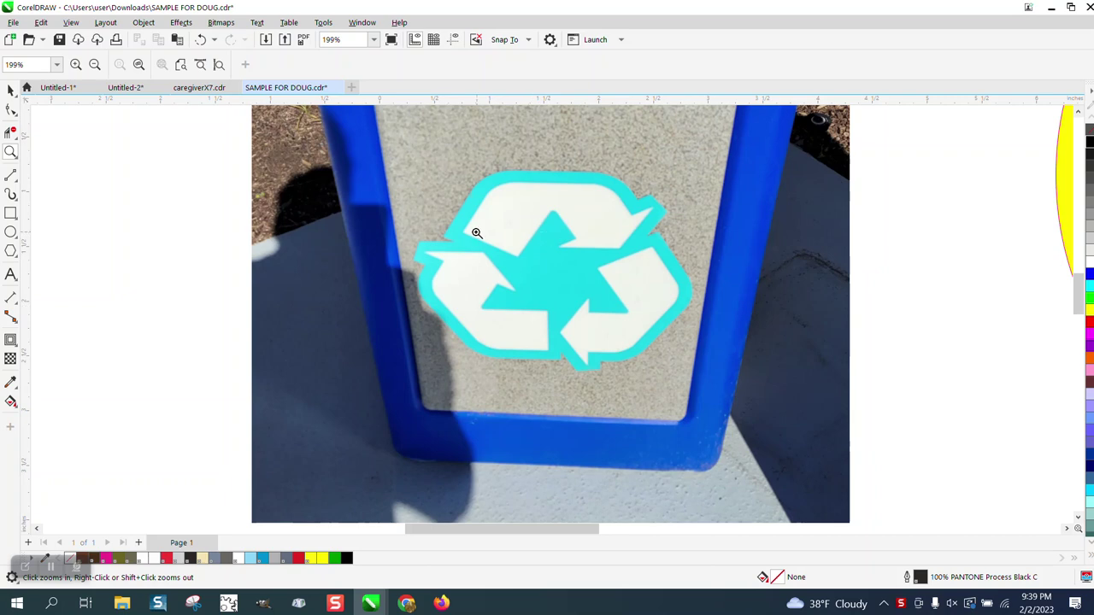
scroll(476, 233, "down", 3)
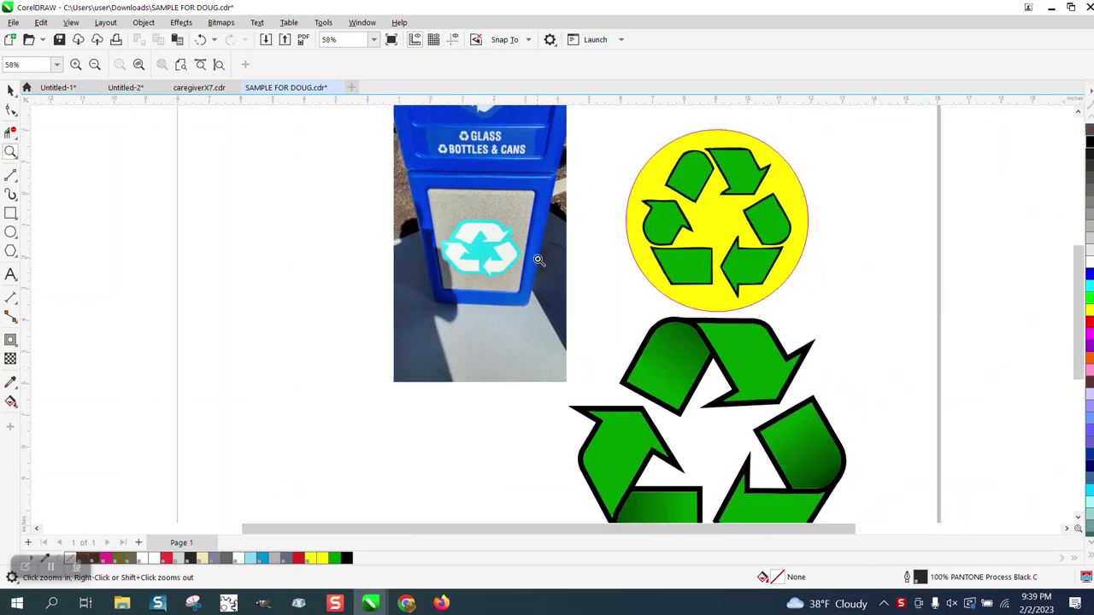
left_click_drag(639, 142, 851, 319)
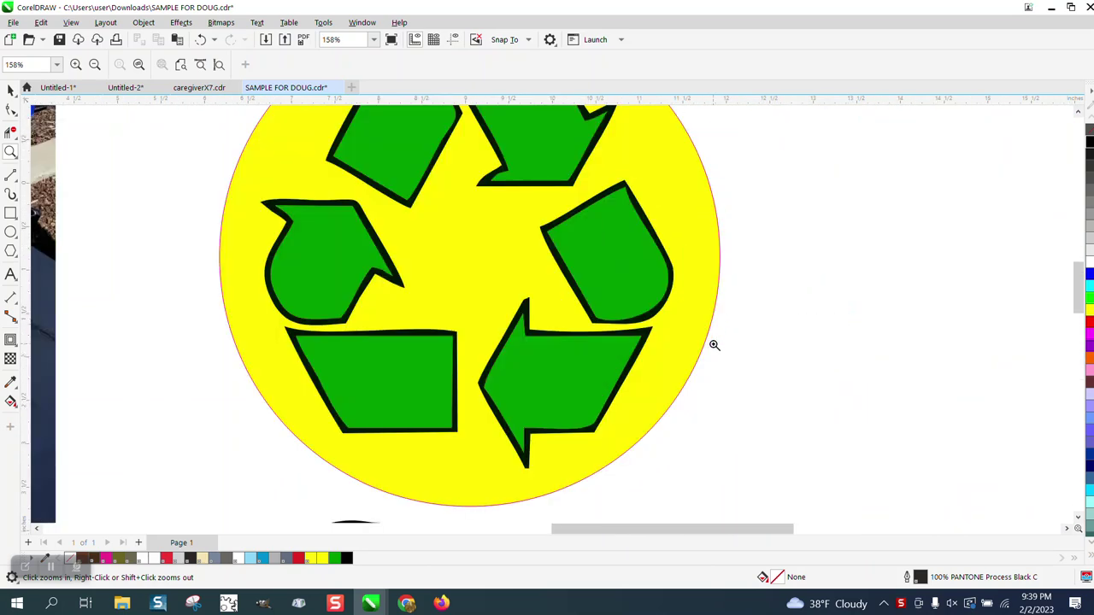
left_click_drag(734, 359, 734, 360)
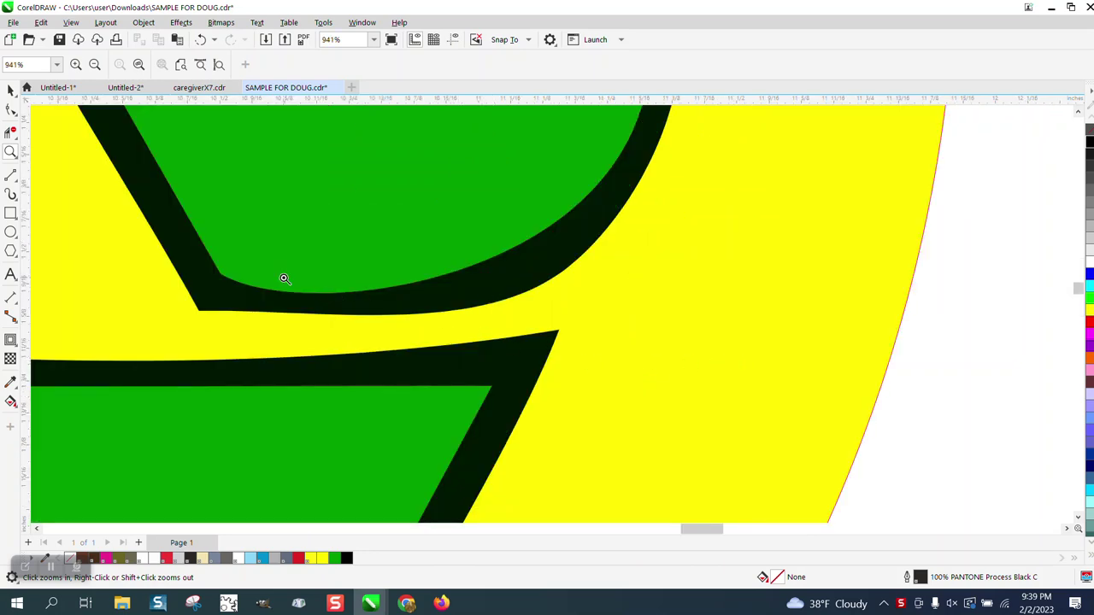
scroll(491, 317, "down", 2)
scroll(492, 317, "down", 5)
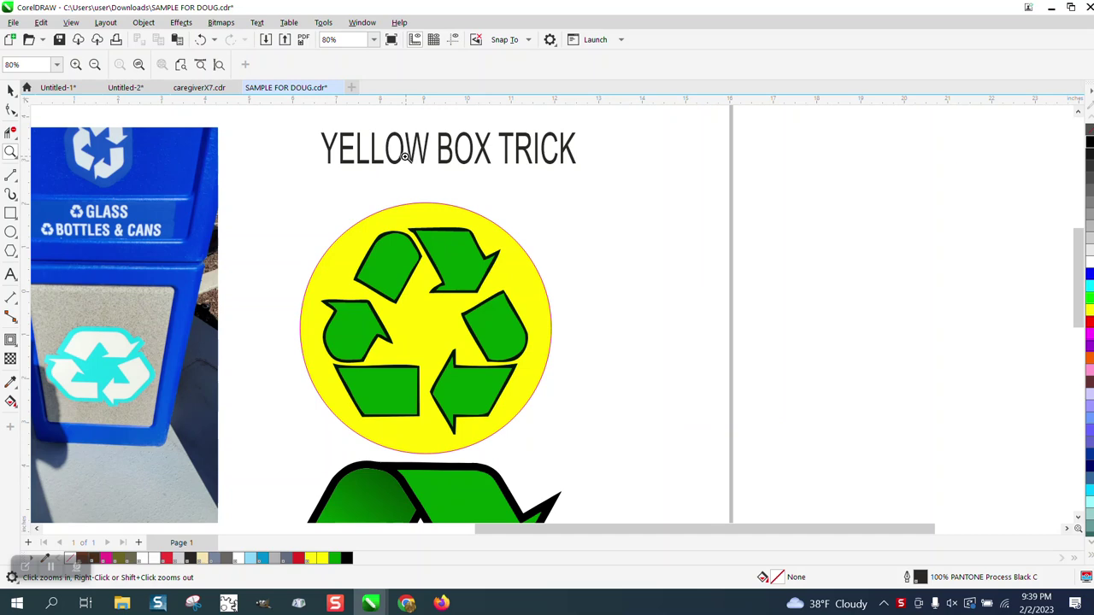
left_click(10, 90)
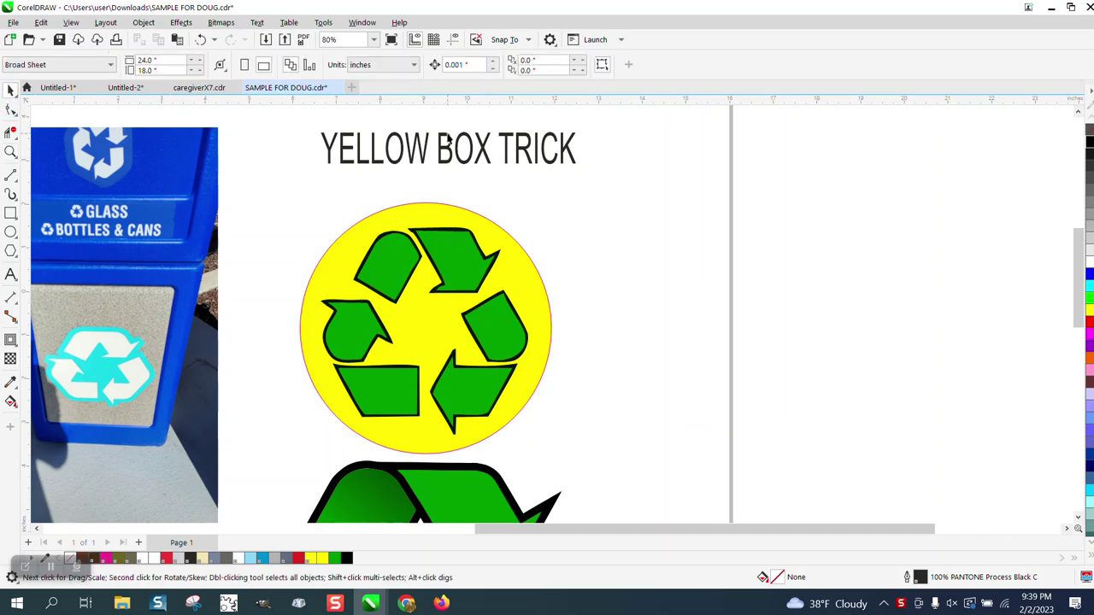
left_click(431, 152)
scroll(401, 150, "down", 2)
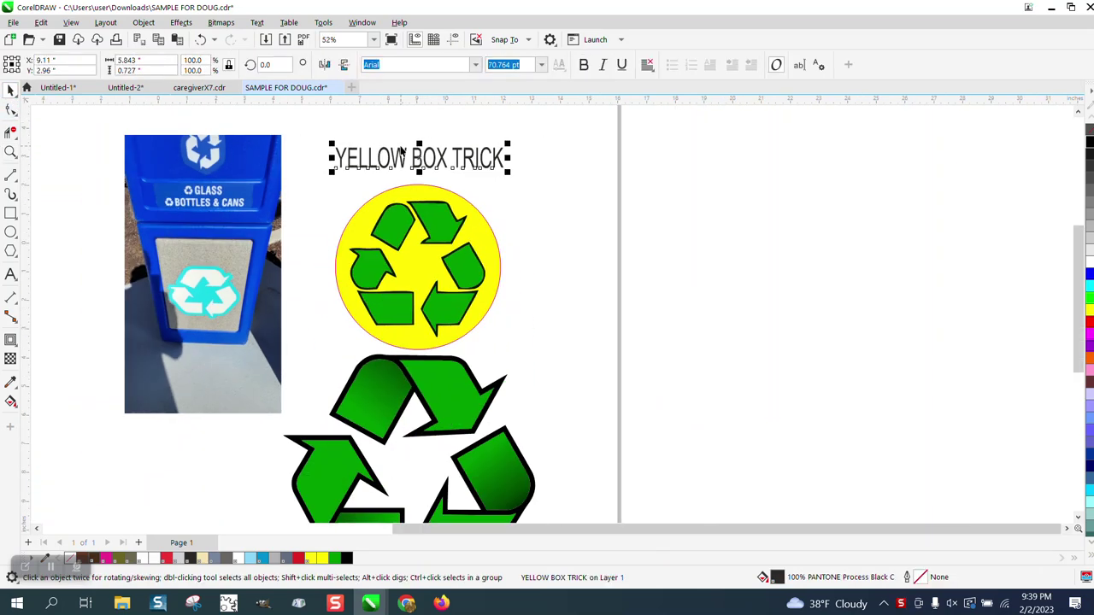
scroll(401, 149, "down", 1)
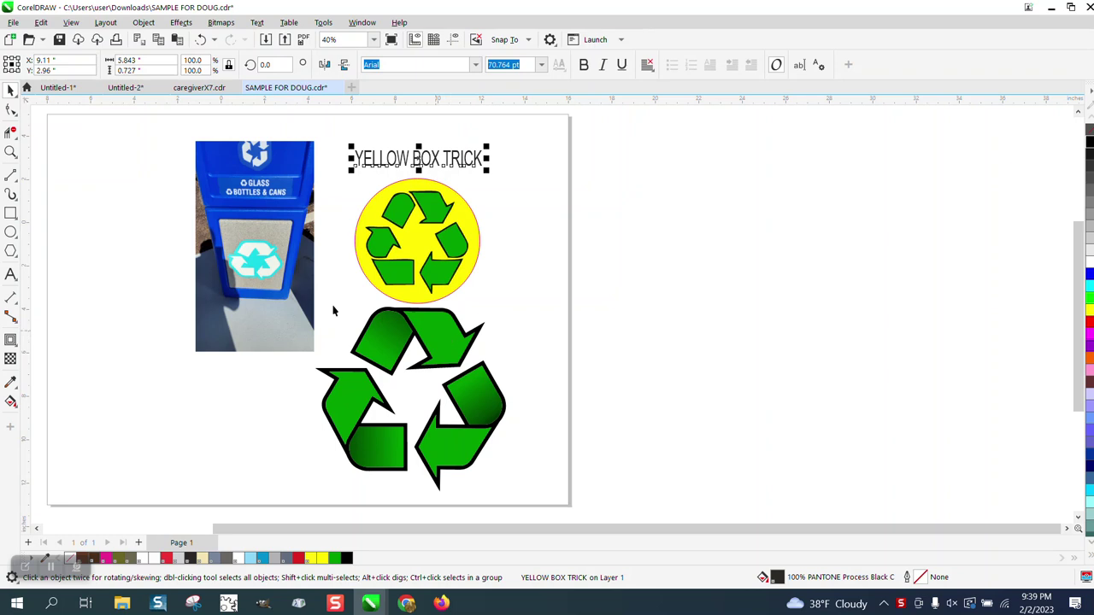
Draw a yellow rectangle over the large recycle logo and send it to the back of the page.
left_click(10, 153)
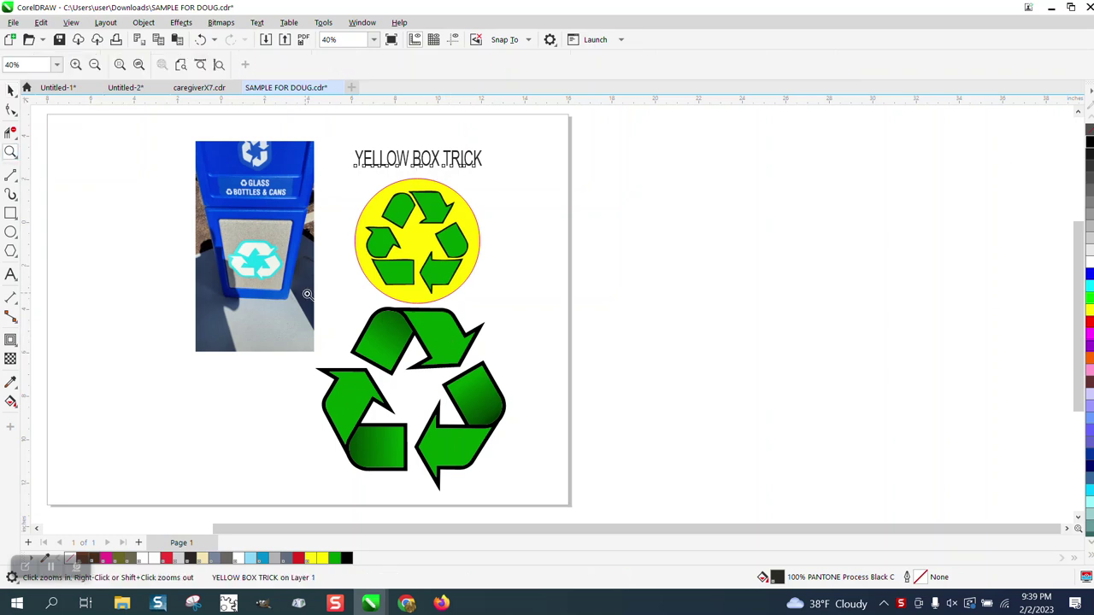
left_click(10, 214)
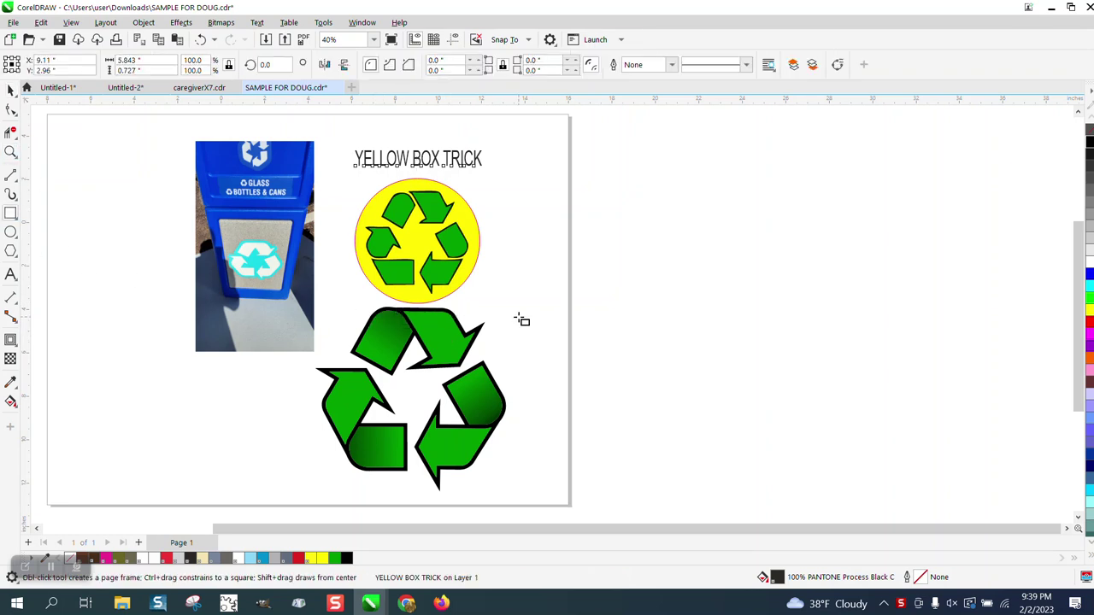
left_click_drag(538, 292, 305, 508)
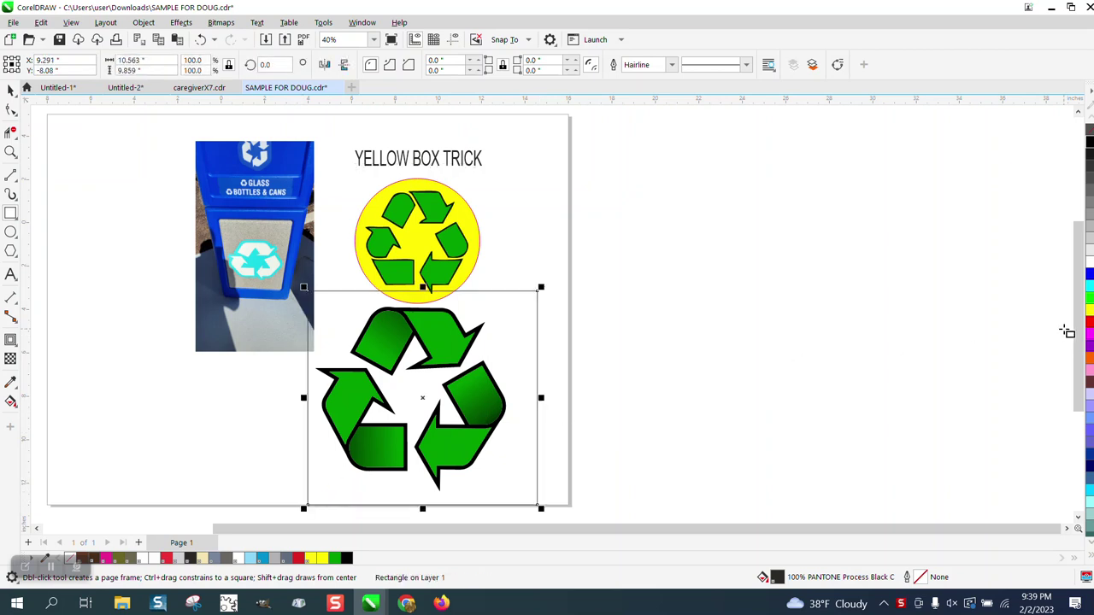
left_click(1090, 310)
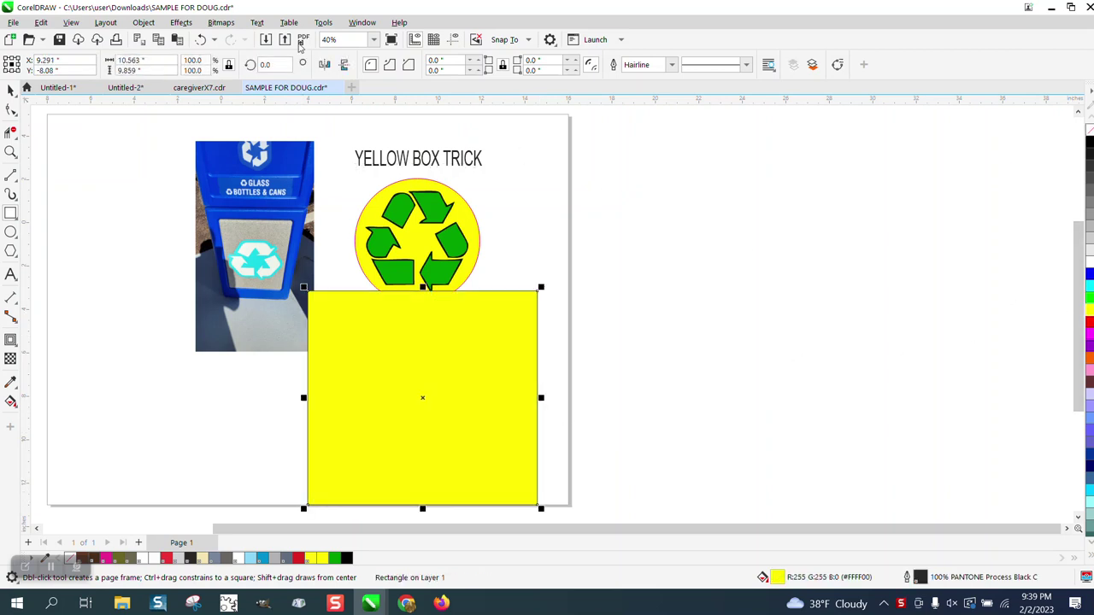
left_click(143, 22)
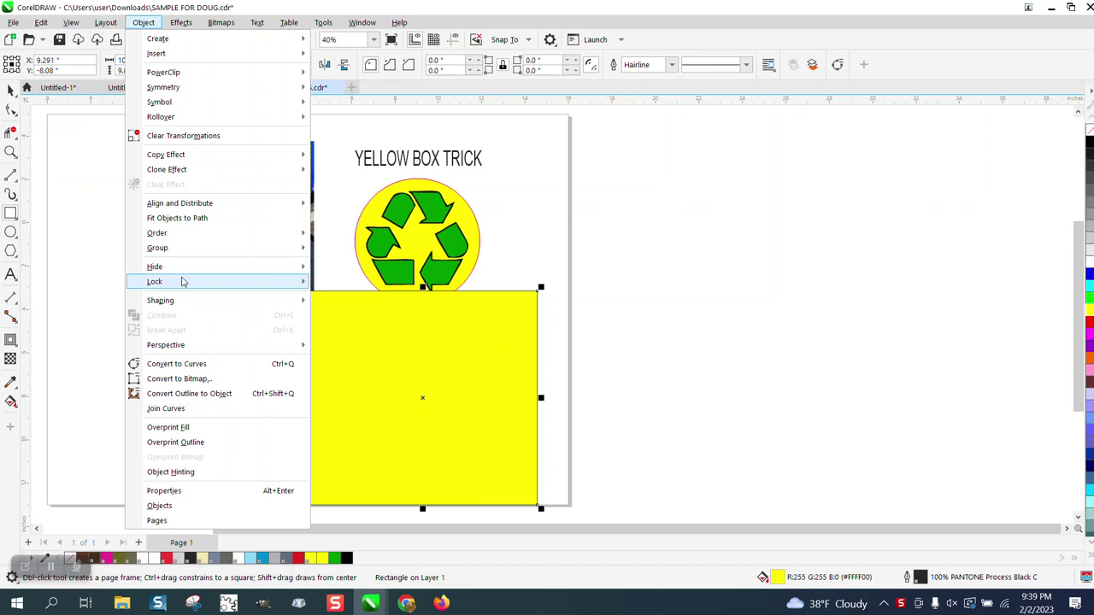
mouse_move(184, 234)
left_click(368, 250)
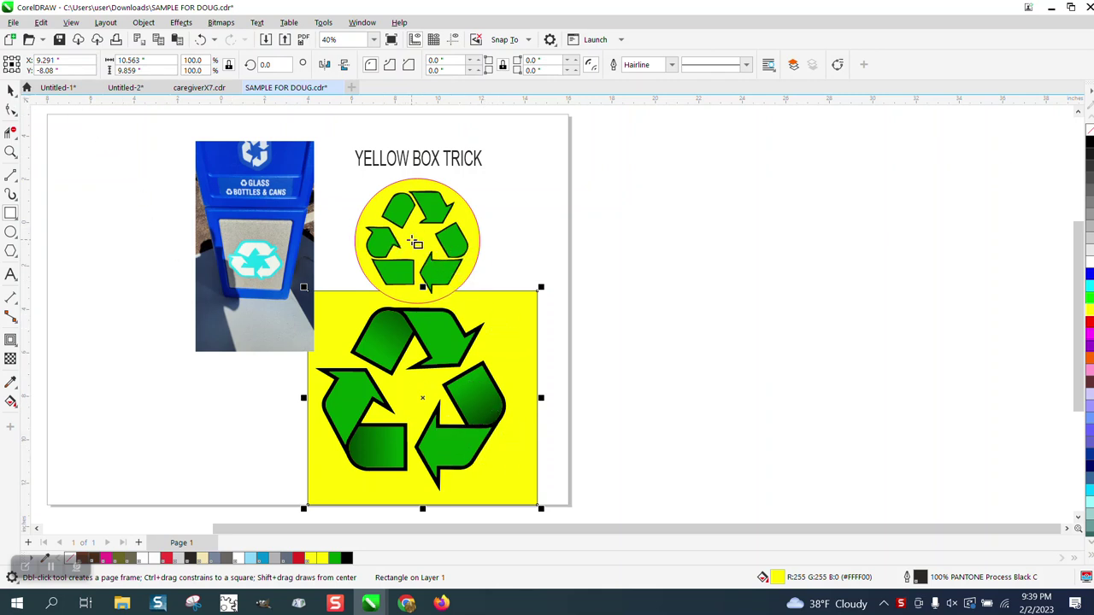
left_click(8, 90)
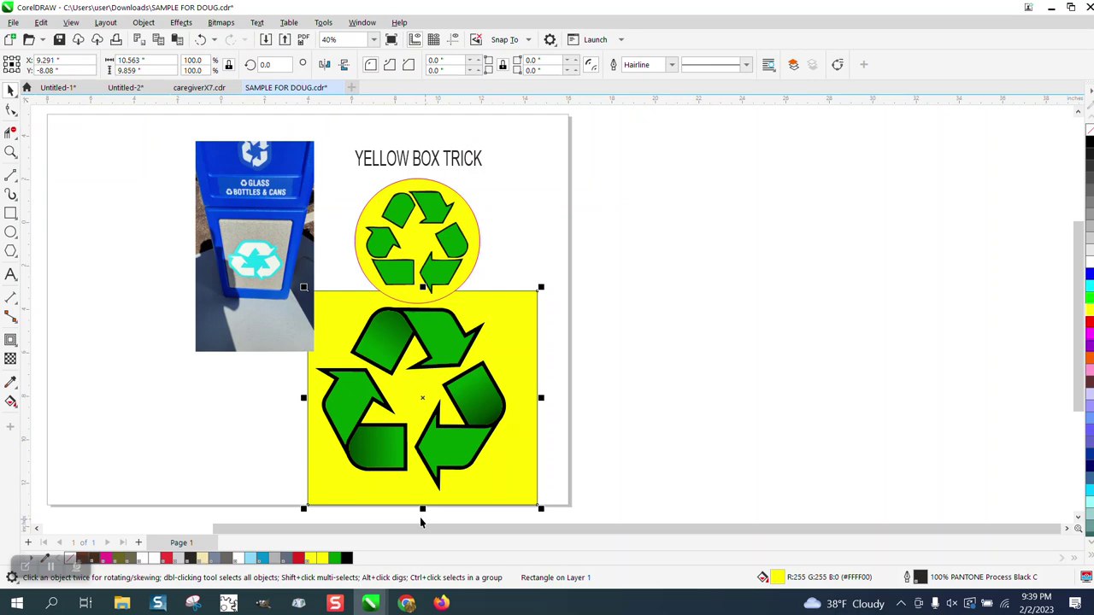
Bring up the recycle logo vector image results and show the search filter options.
left_click(441, 604)
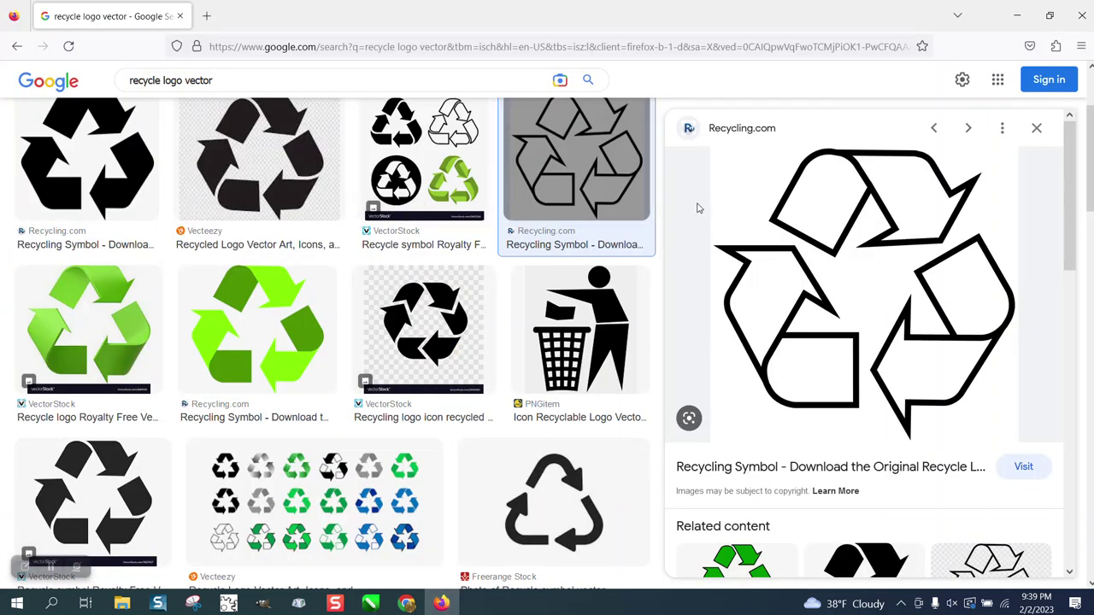
scroll(698, 208, "up", 2)
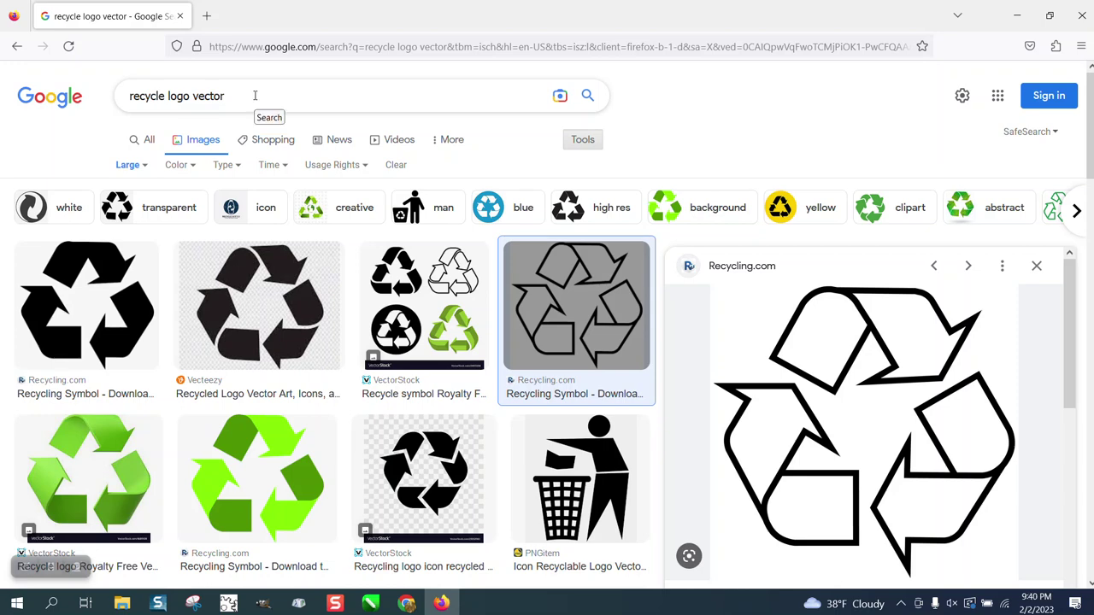
left_click(585, 142)
left_click(584, 142)
left_click(145, 167)
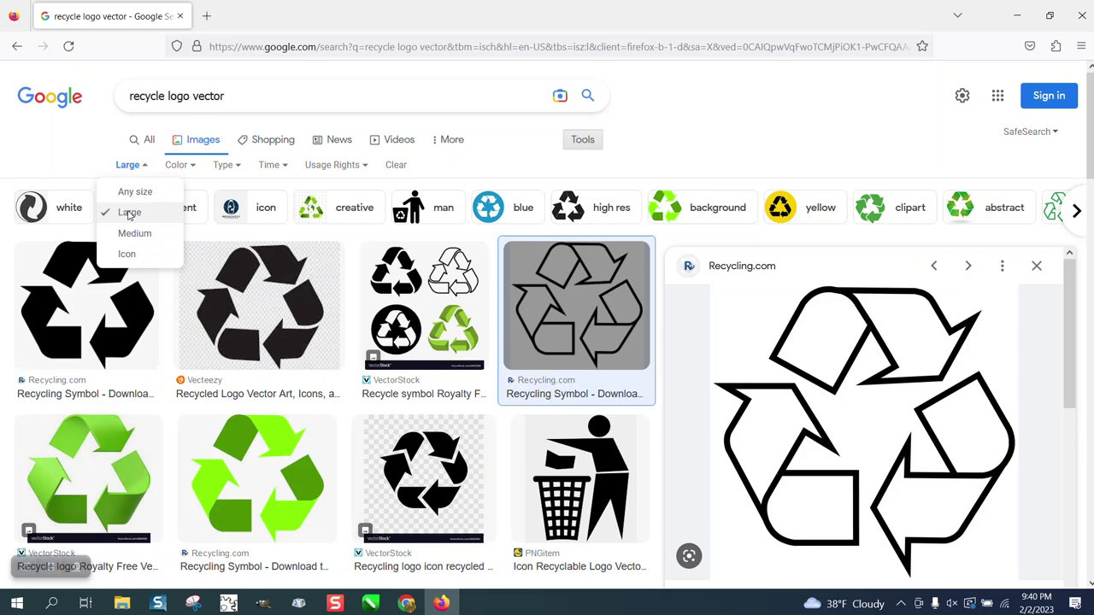
key("Escape")
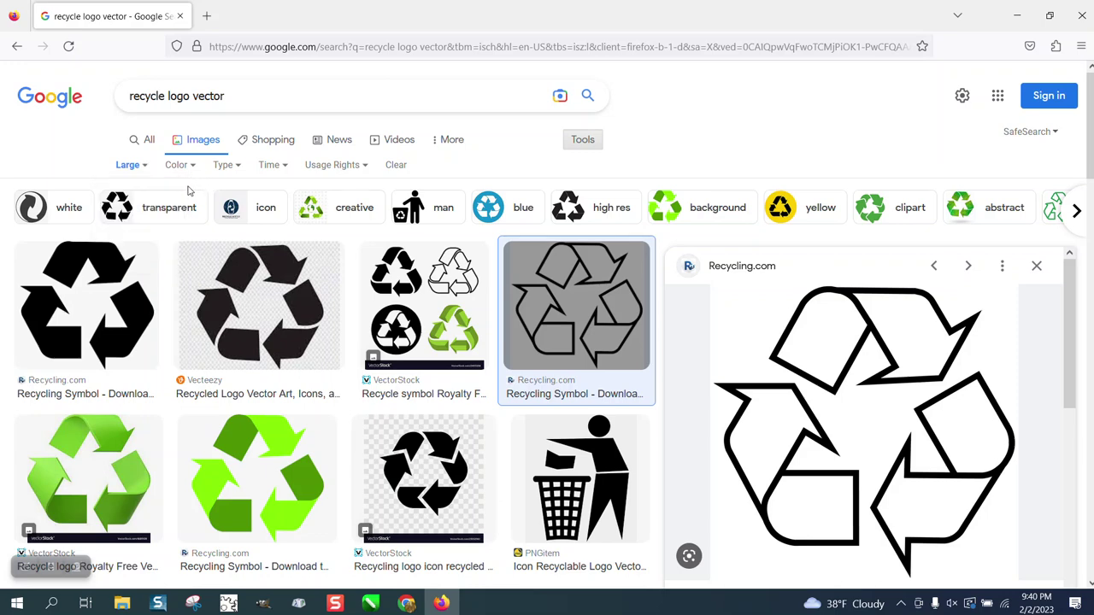
Limit results to black-and-white images and copy the outlined recycle symbol image.
left_click(193, 169)
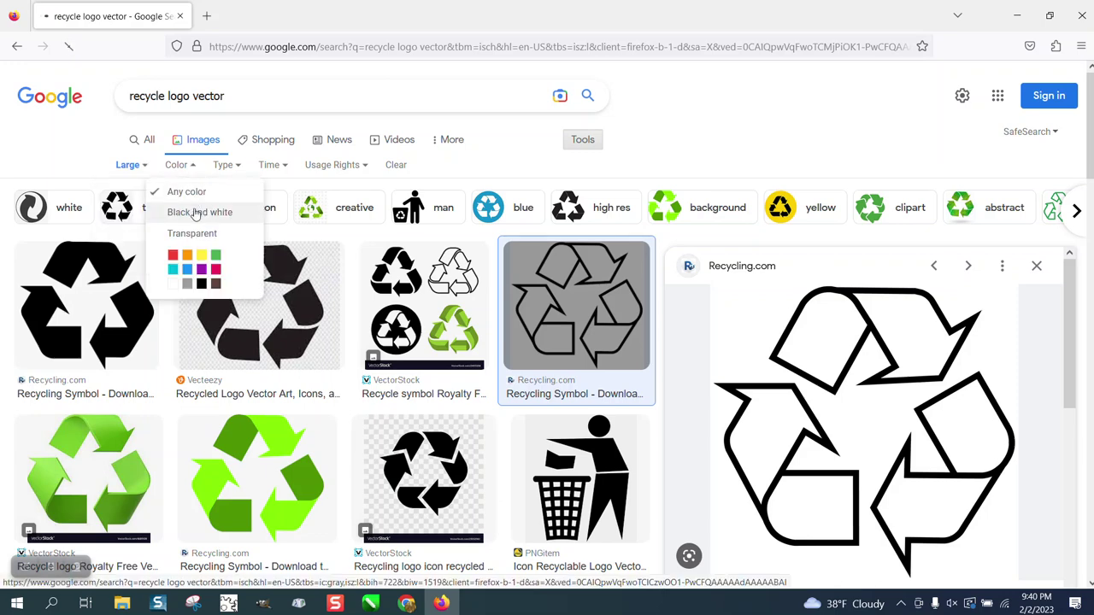
left_click(195, 214)
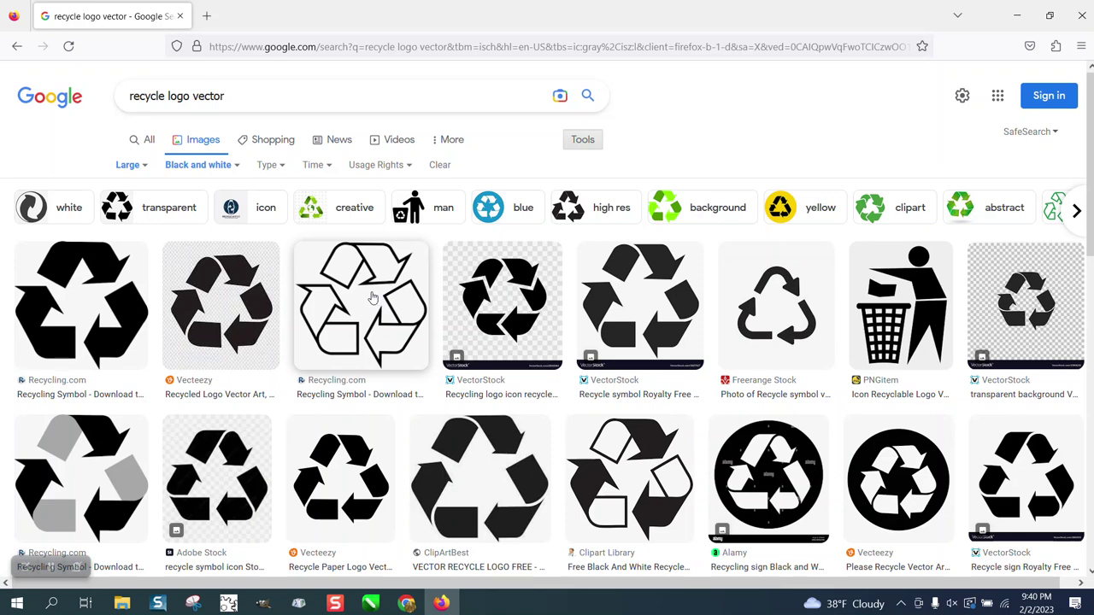
right_click(372, 297)
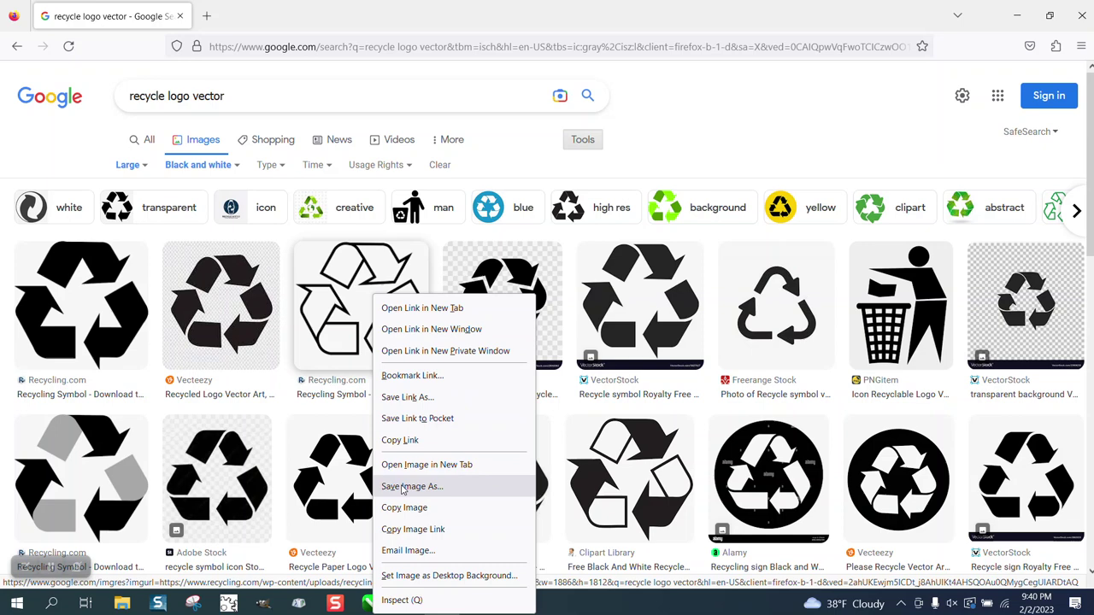
left_click(406, 510)
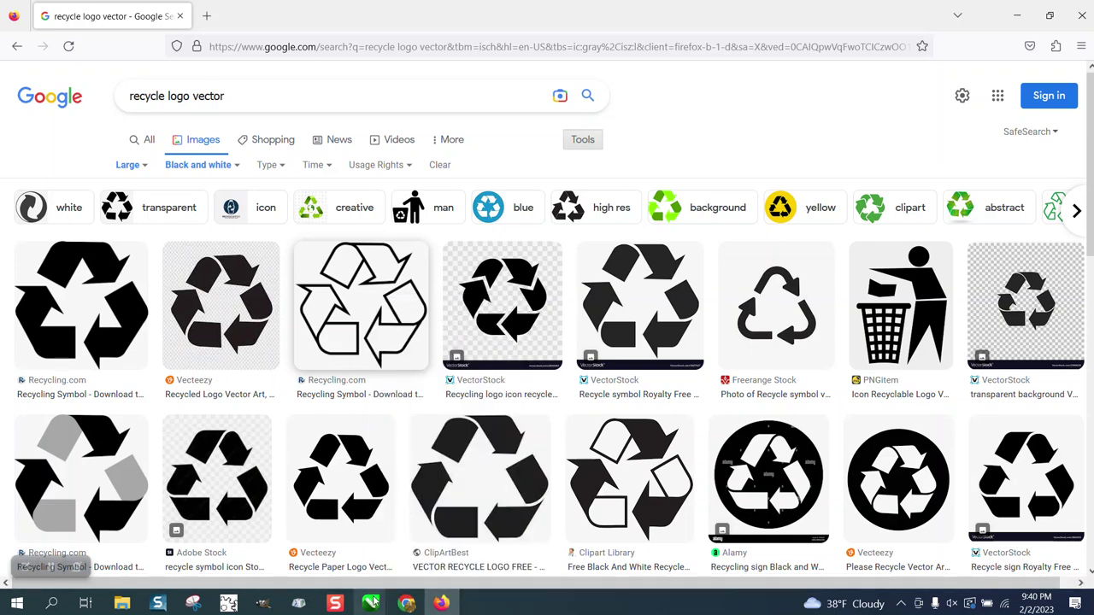
Paste the copied recycle symbol into the SAMPLE FOR DOUG drawing and move it off the page to the right.
mouse_move(370, 603)
left_click(663, 521)
scroll(496, 408, "down", 2)
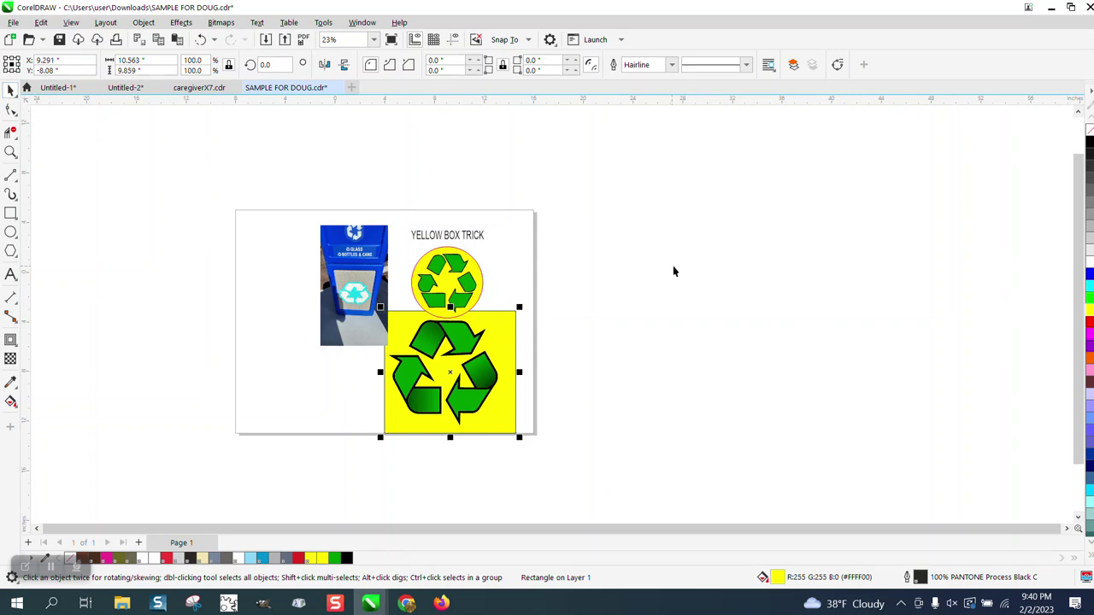
right_click(710, 269)
left_click(747, 369)
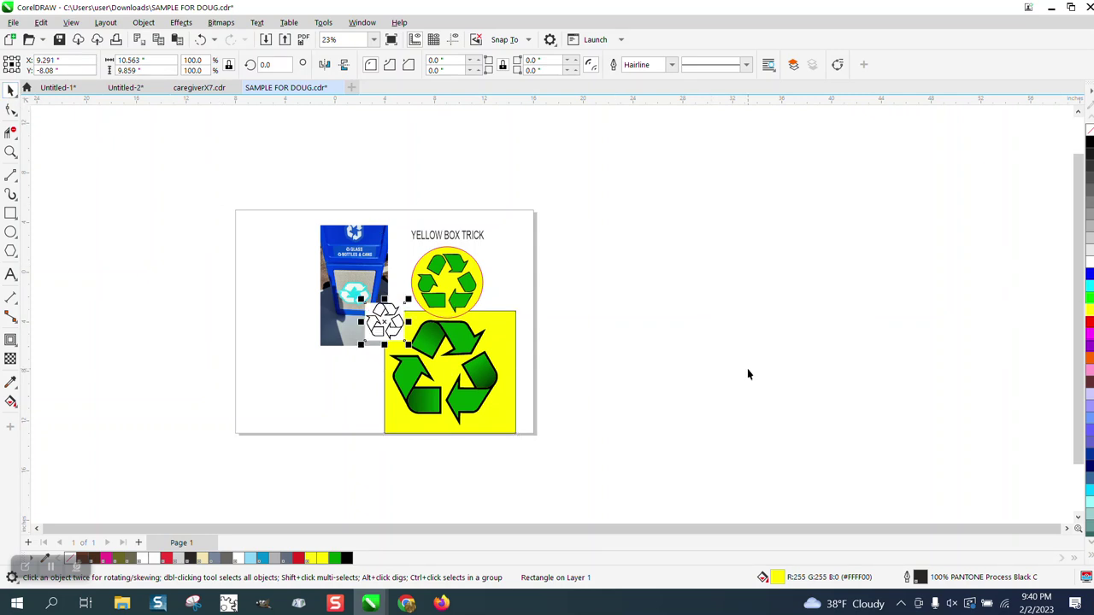
left_click_drag(377, 325, 561, 274)
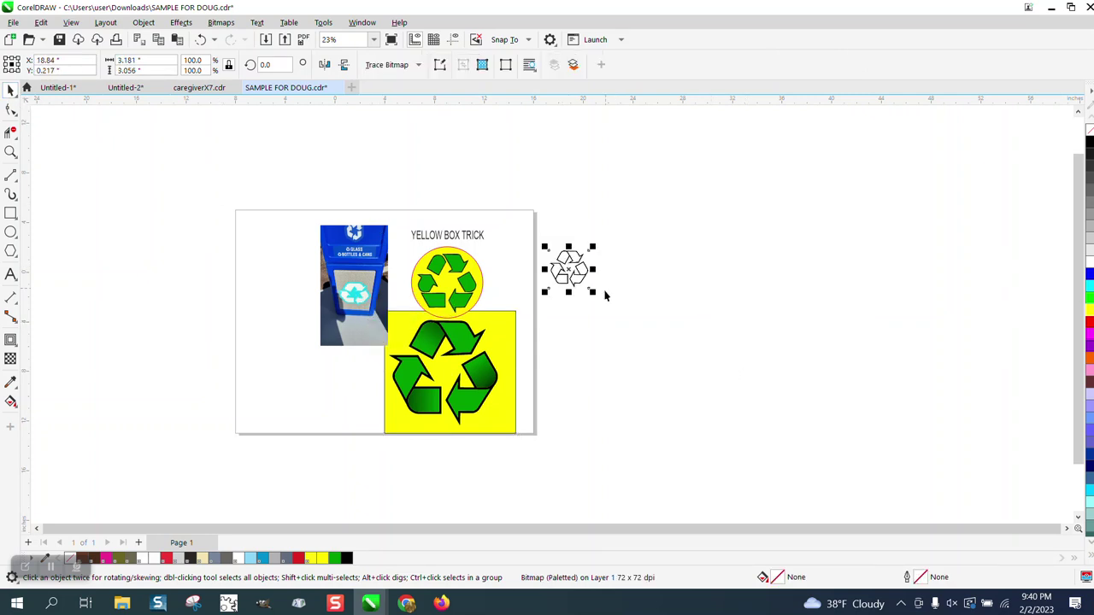
Draw a yellow rectangle around the recycle image and send it to the back of the page.
left_click(11, 152)
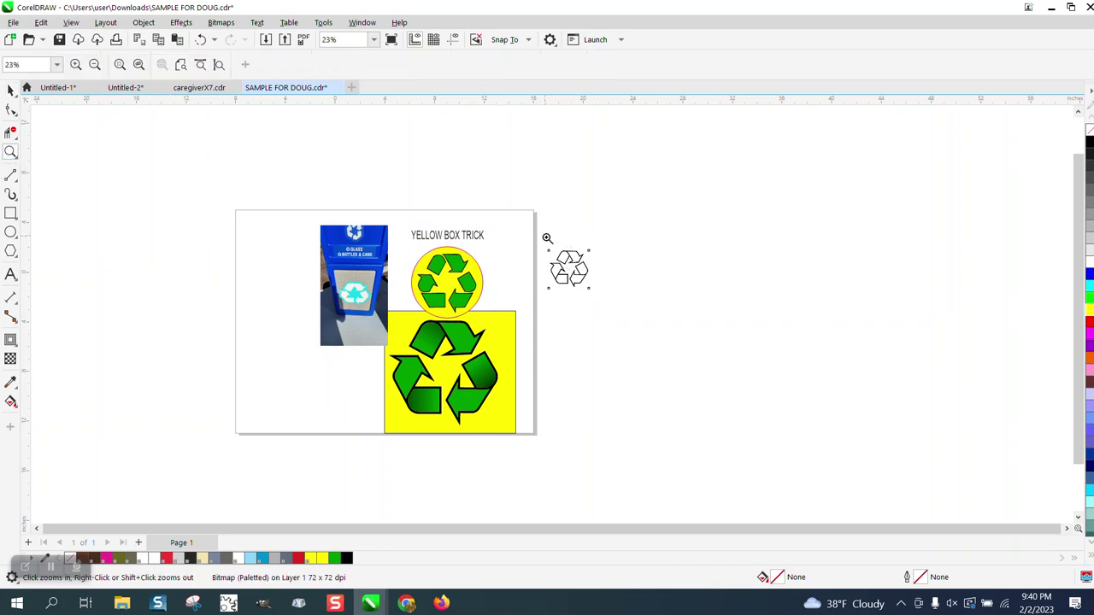
left_click_drag(547, 238, 647, 303)
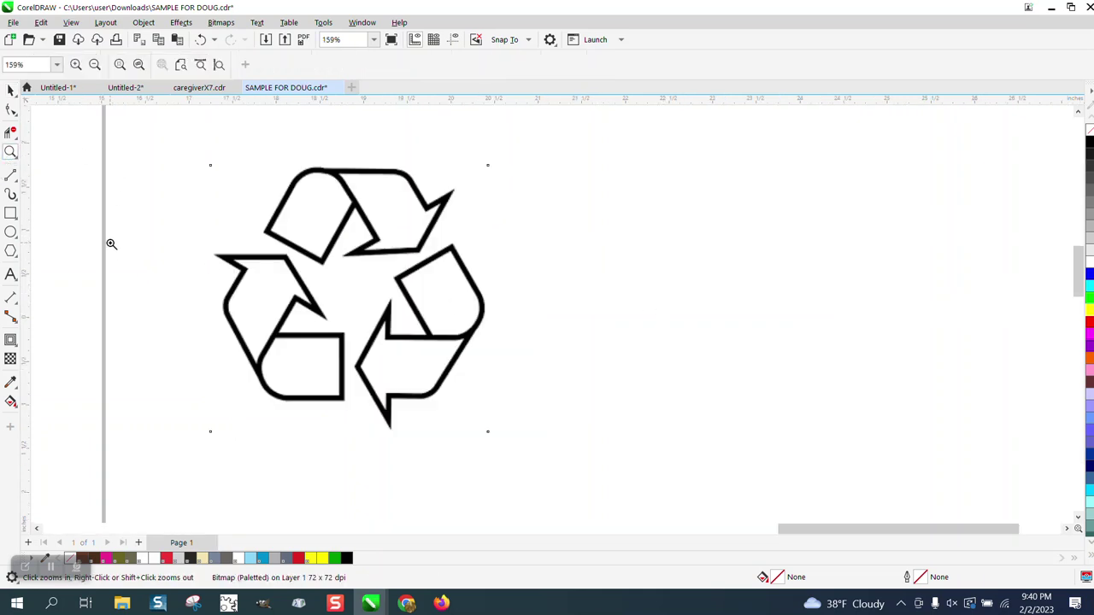
left_click(10, 213)
left_click_drag(152, 160, 558, 424)
left_click(1089, 318)
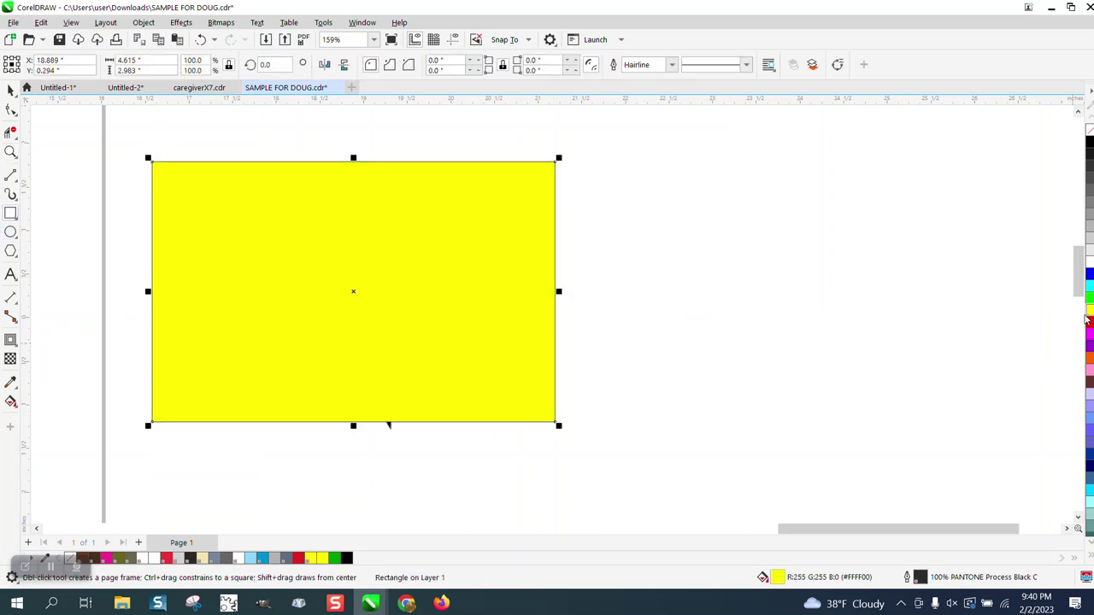
left_click(143, 23)
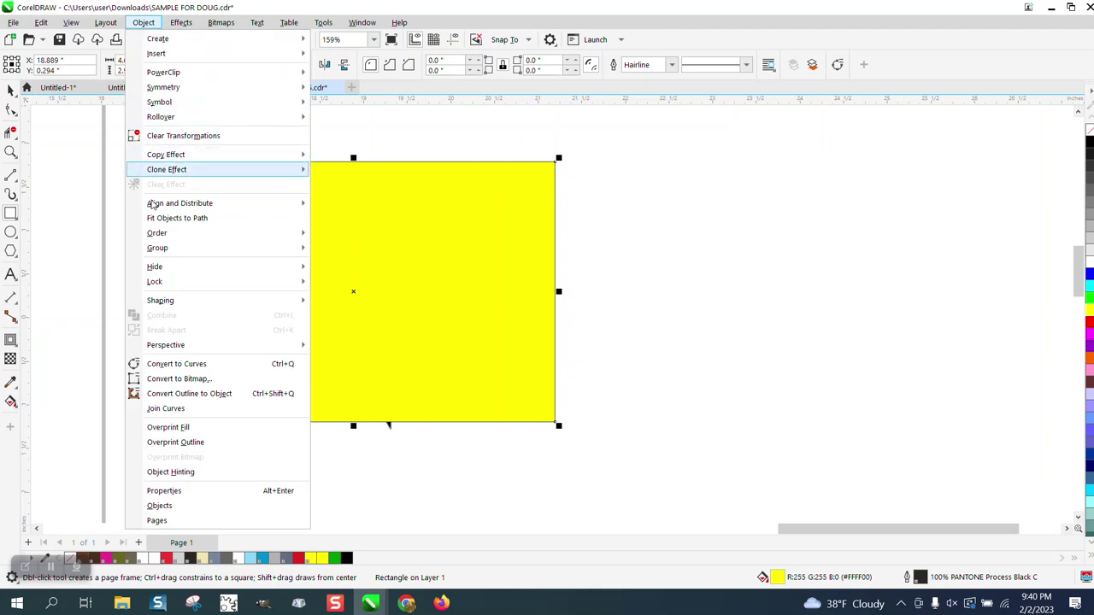
mouse_move(159, 235)
left_click(365, 251)
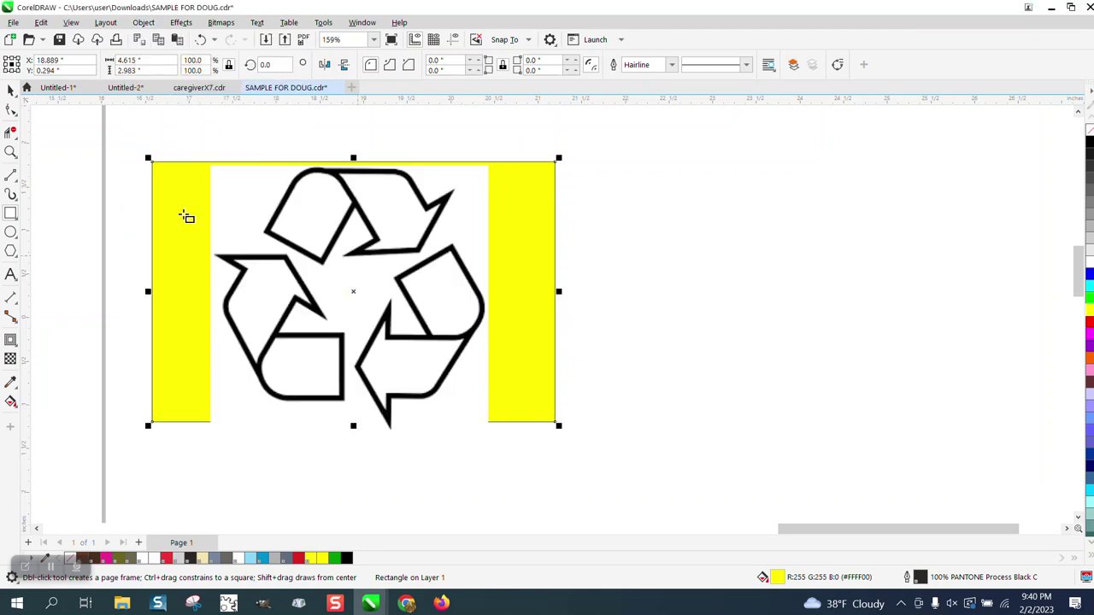
left_click(10, 89)
Shrink the recycle image to 51.5% and centre it on the yellow rectangle.
left_click(59, 139)
left_click(234, 177)
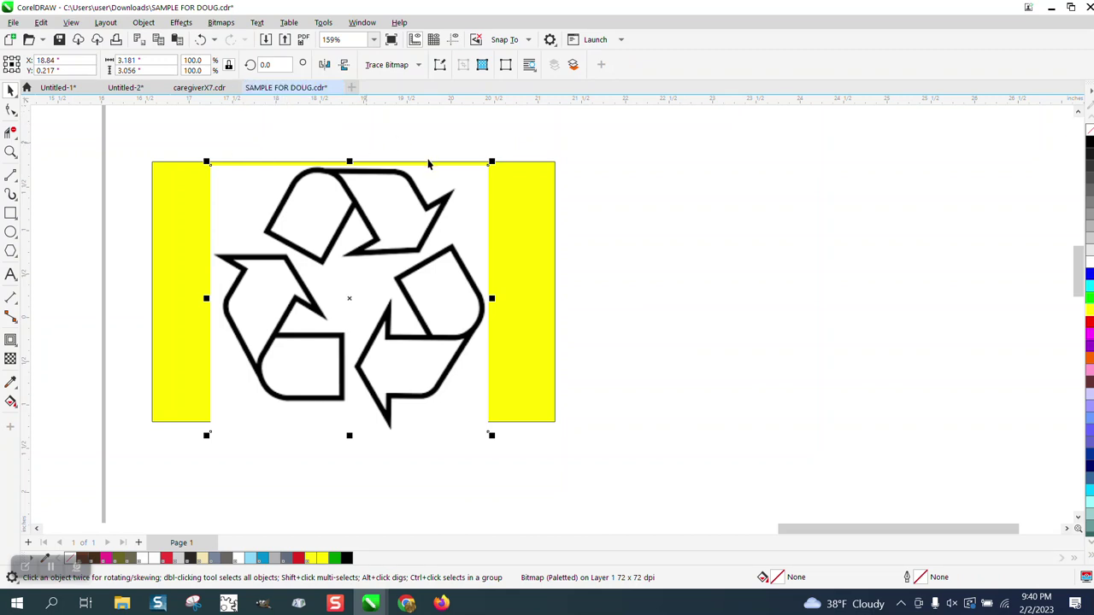
left_click_drag(491, 162, 354, 292)
left_click_drag(313, 339, 366, 247)
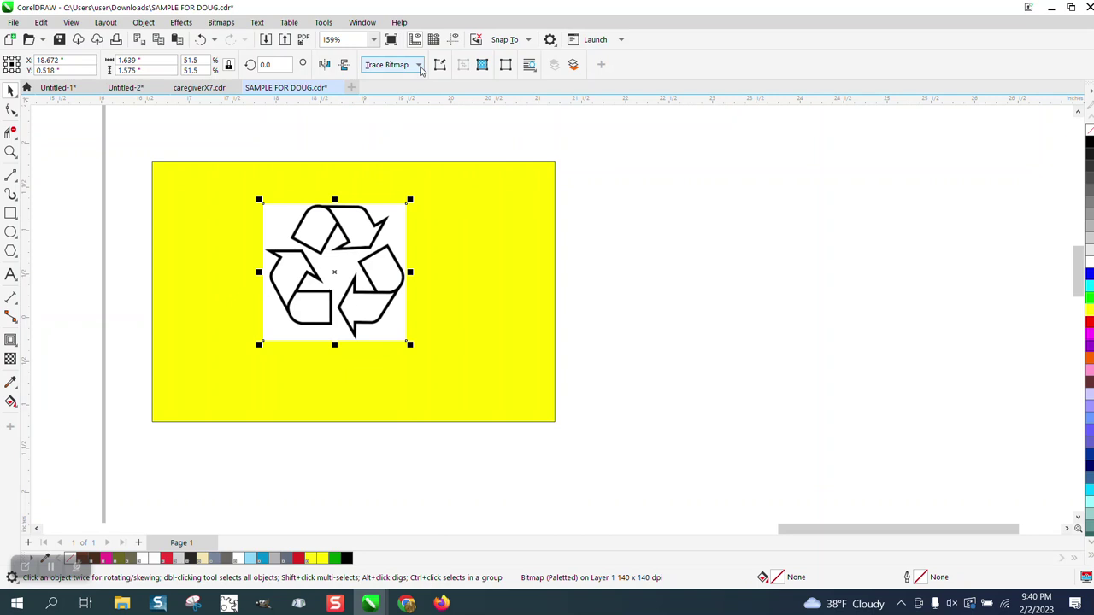
Trace the bitmap with Outline Trace > Clipart in PowerTRACE, then drag the original bitmap to the right.
left_click(419, 66)
mouse_move(416, 112)
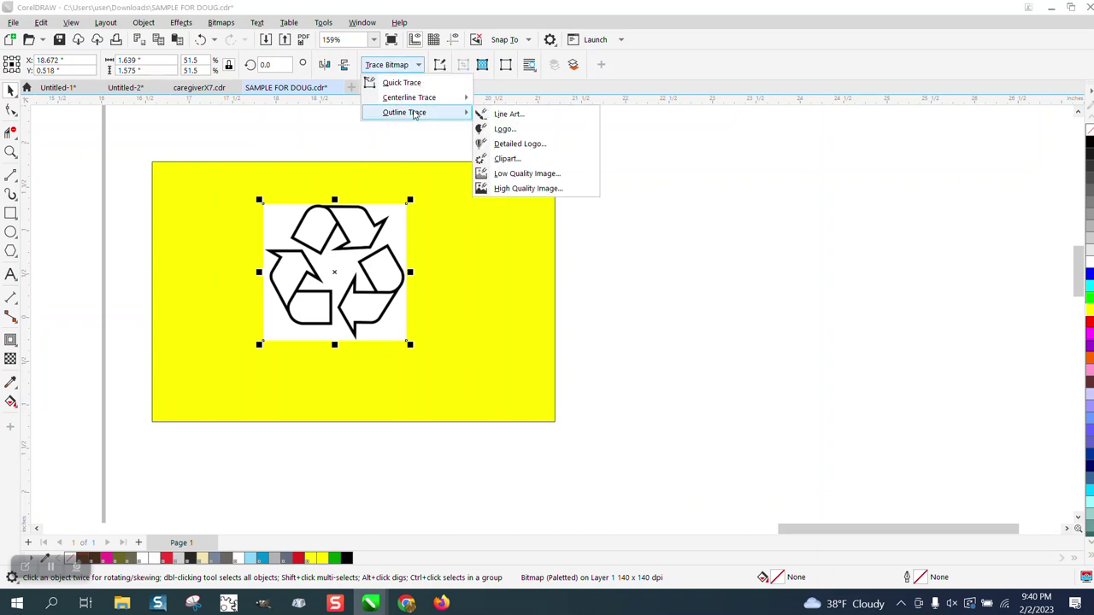
left_click(504, 159)
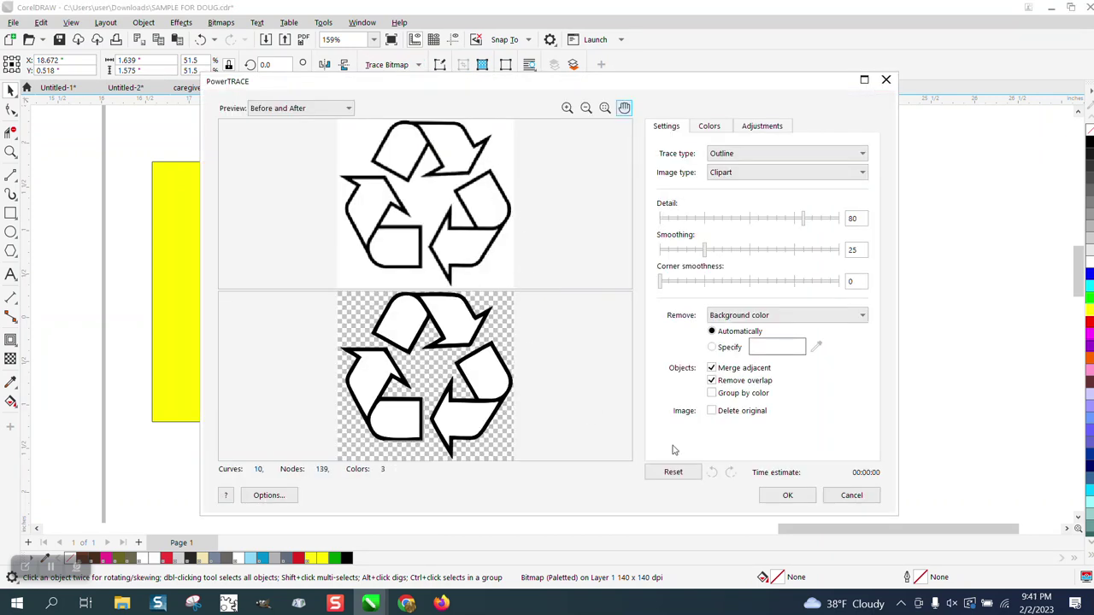
left_click(810, 502)
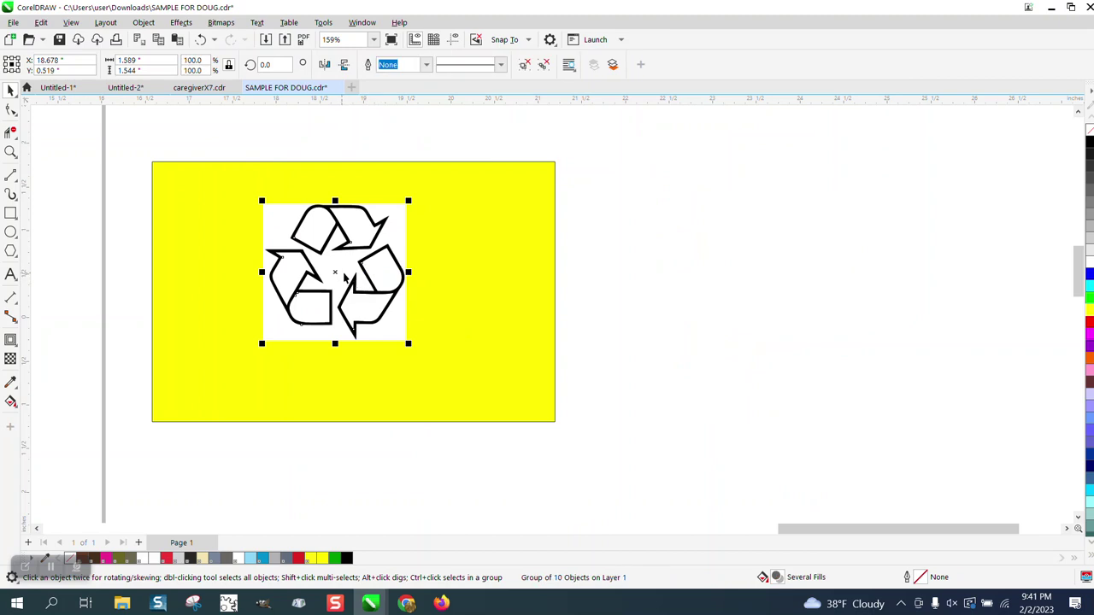
mouse_move(344, 278)
left_mouse_down()
mouse_move(478, 277)
mouse_move(488, 265)
left_mouse_up()
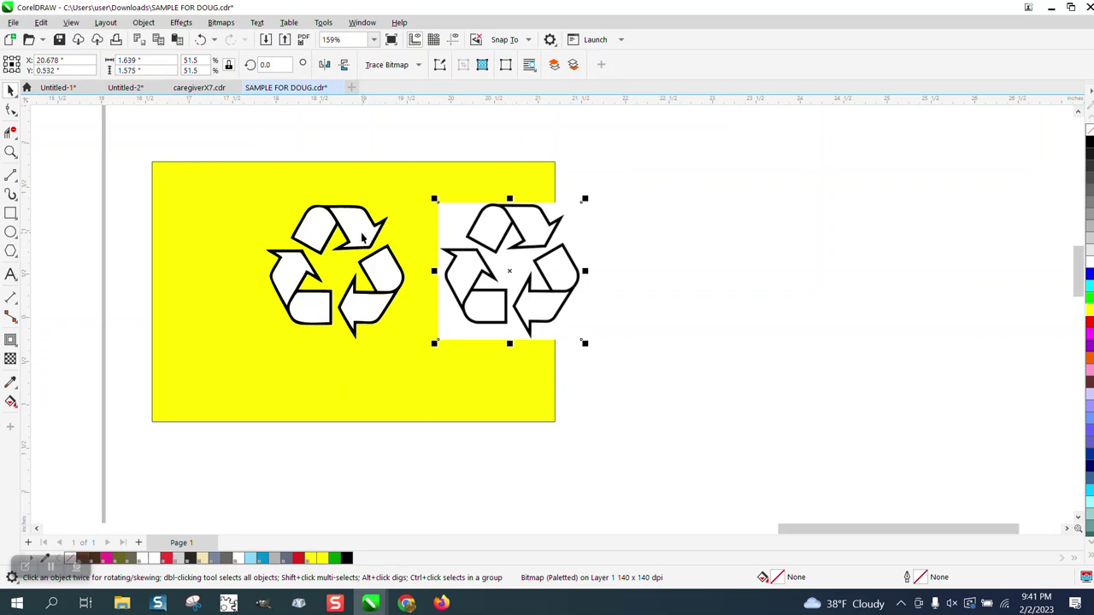
Delete the original bitmap and ungroup the traced recycle symbol.
left_click(541, 251)
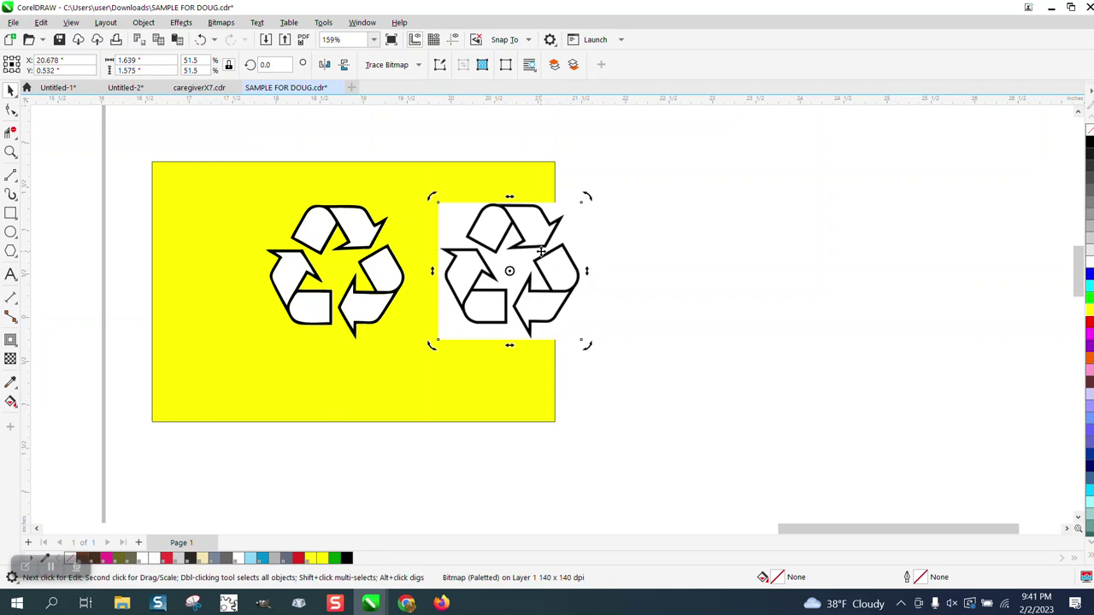
key("Delete")
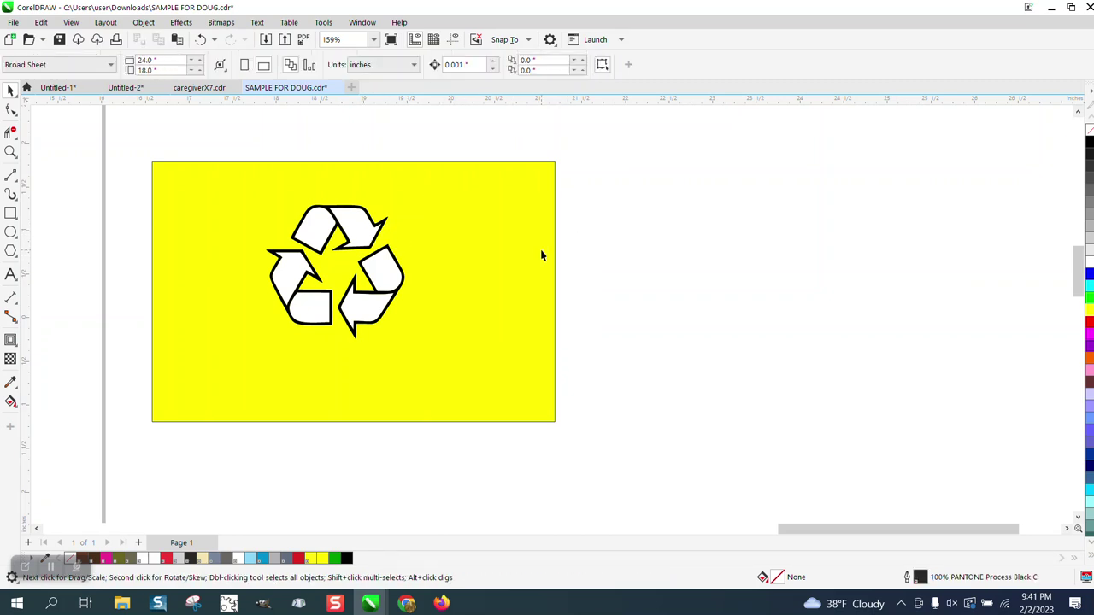
left_click(360, 240)
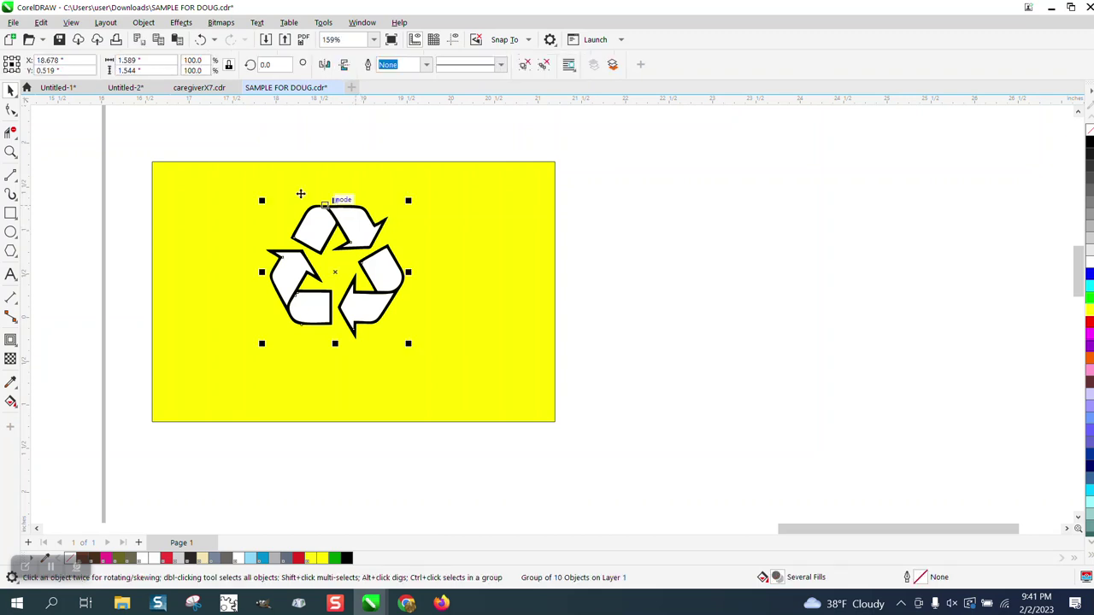
left_click(143, 22)
mouse_move(235, 254)
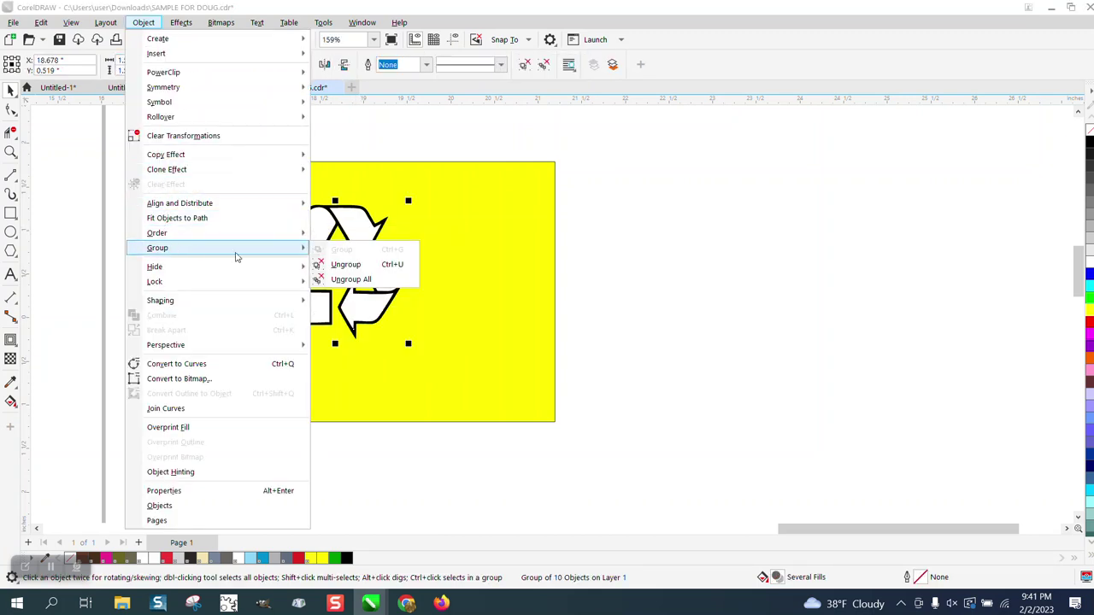
left_click(333, 272)
key("Escape")
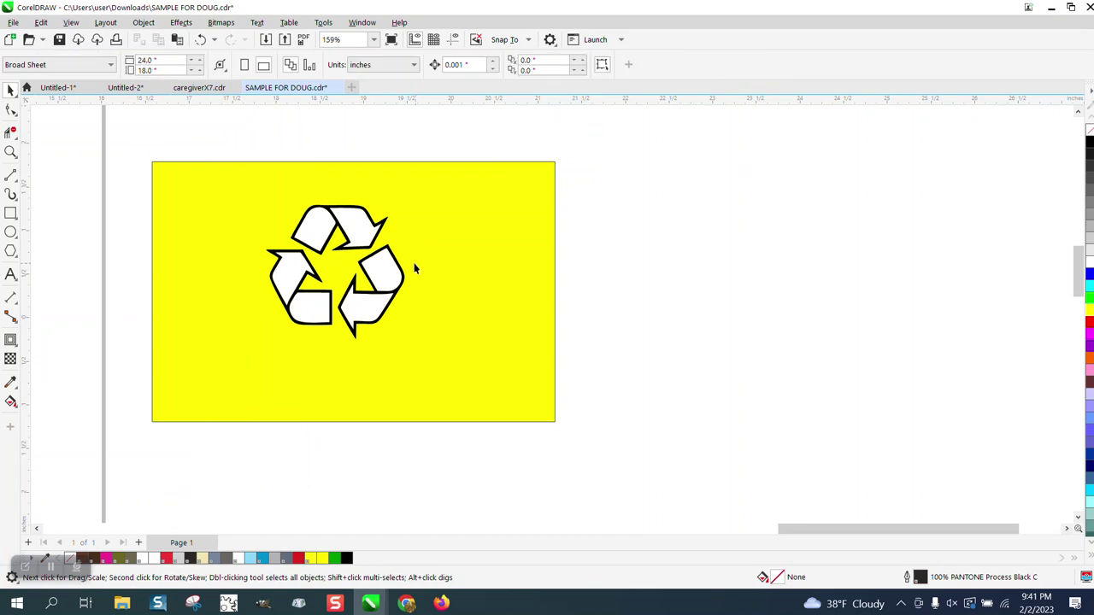
Remove the white fill pieces from the top and right arrows of the tracing.
left_click(364, 236)
key("Escape")
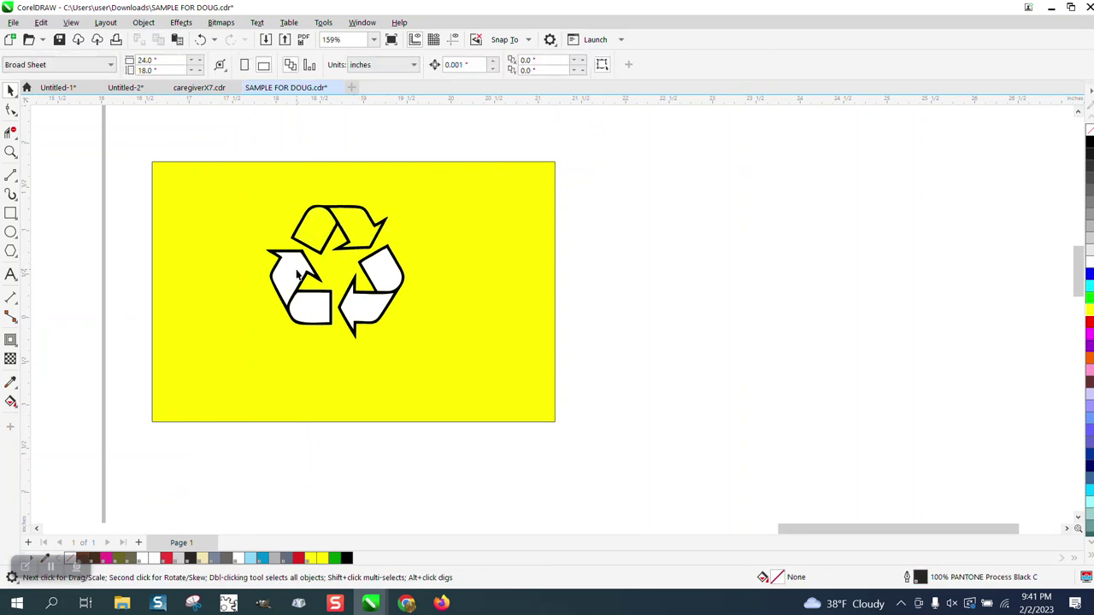
left_click(383, 276)
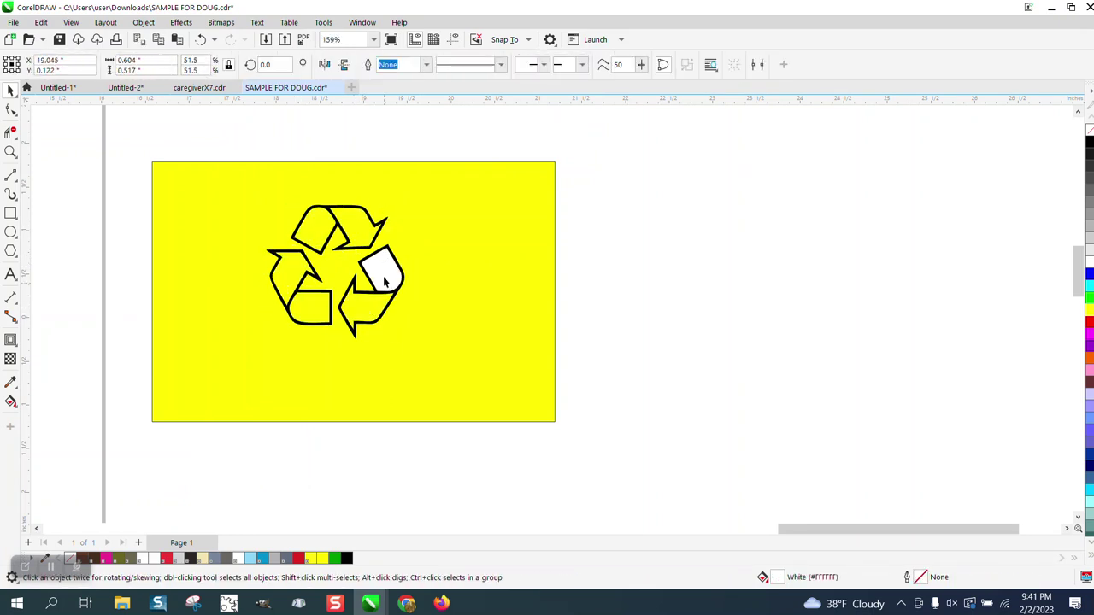
left_click(528, 327)
scroll(543, 336, "down", 2)
Move the yellow rectangle to the right and enlarge the recycle outline, shifting it left.
left_click_drag(478, 295, 686, 295)
scroll(593, 268, "down", 3)
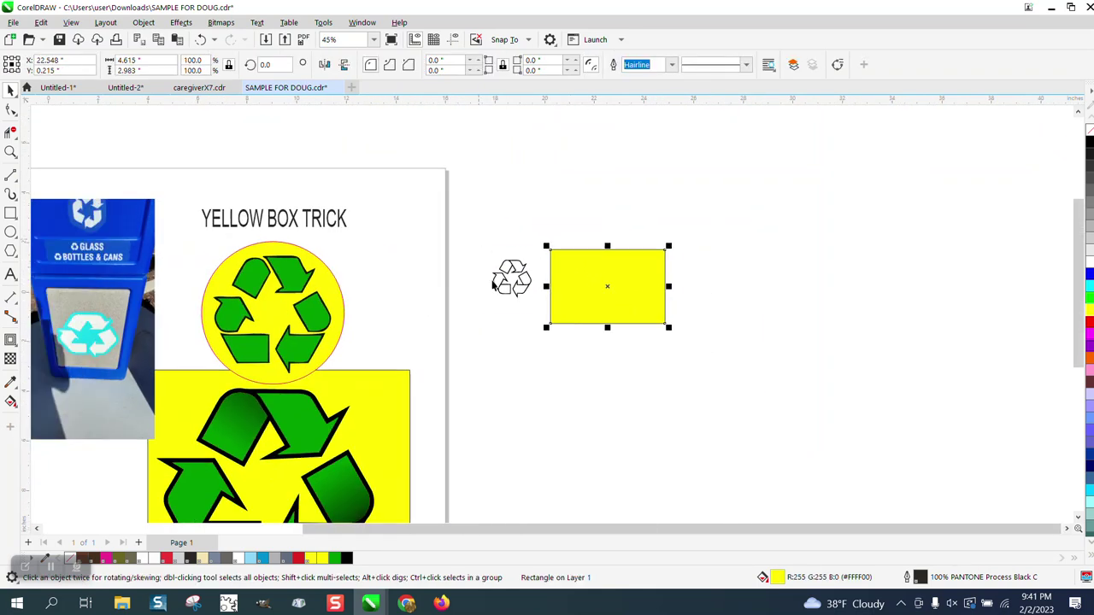
left_click_drag(484, 251, 597, 357)
left_click_drag(543, 306, 415, 306)
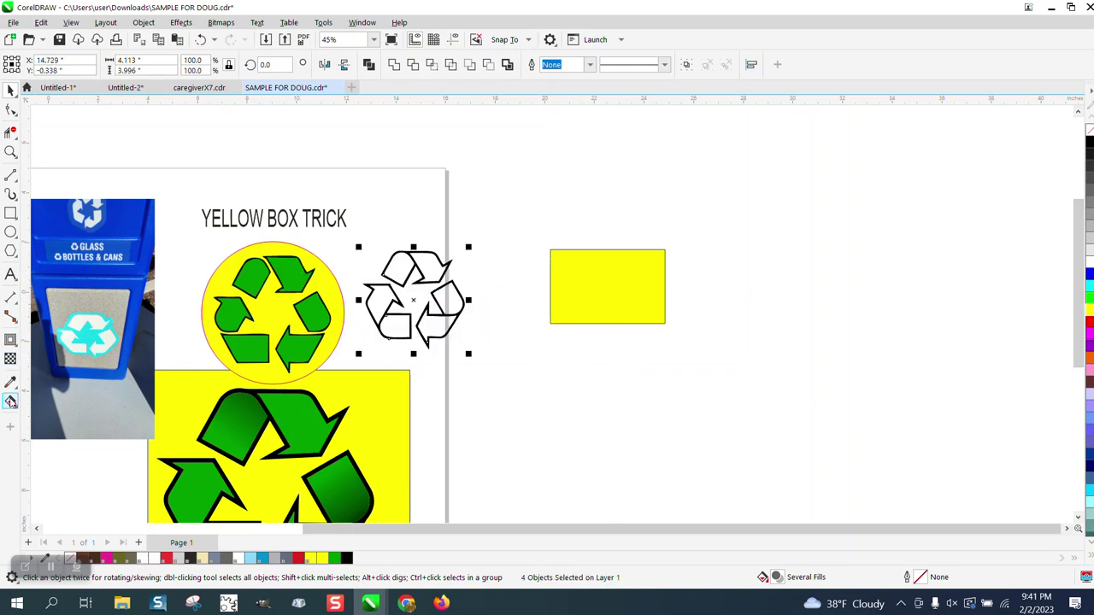
With Smart Fill, sample the existing logo's green #009900 and fill the top, right, bottom-right and left arrows.
left_click(15, 409)
left_click(45, 415)
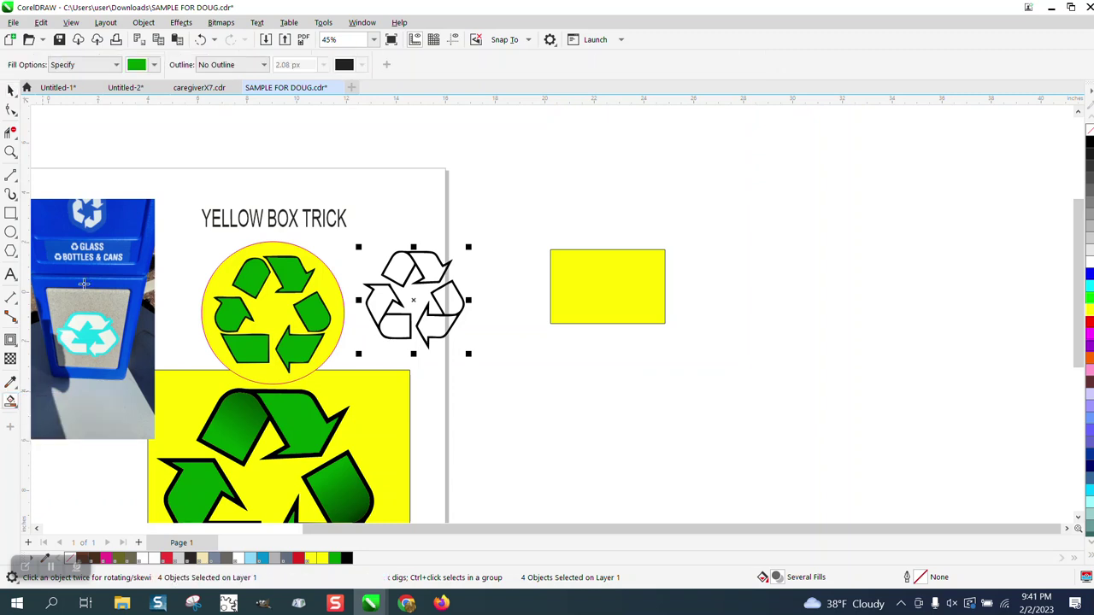
left_click(154, 64)
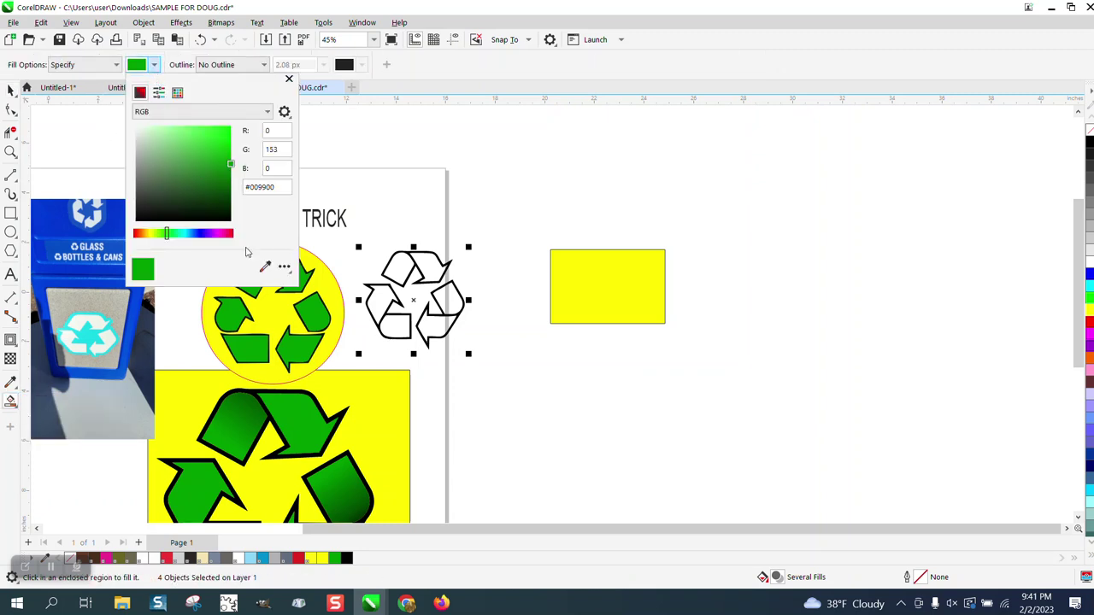
left_click(265, 267)
left_click(336, 319)
left_click(408, 278)
left_click(405, 267)
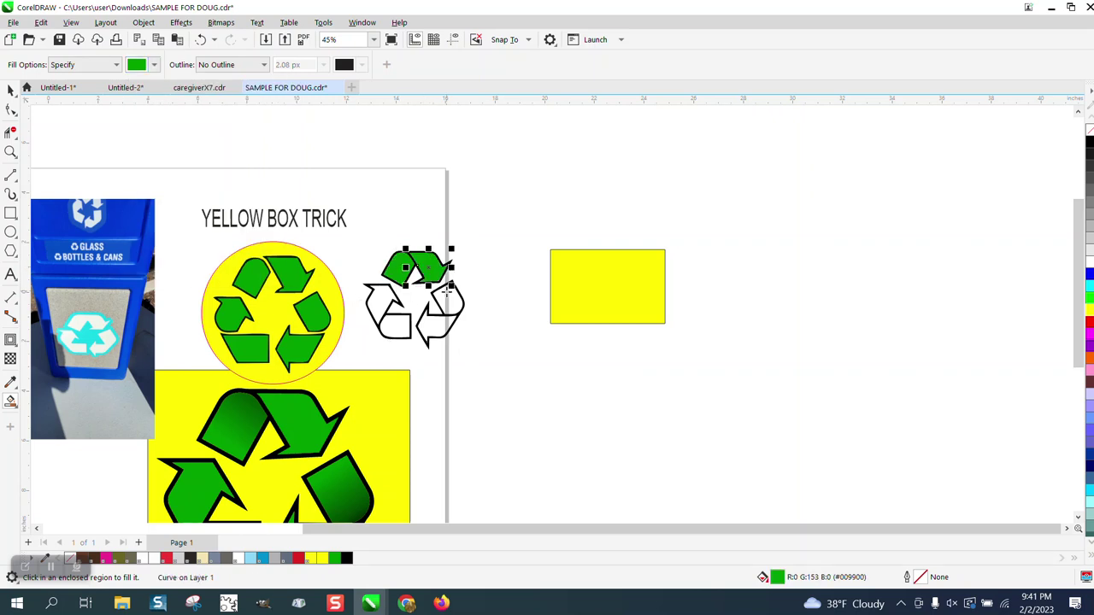
left_click(446, 299)
left_click(432, 325)
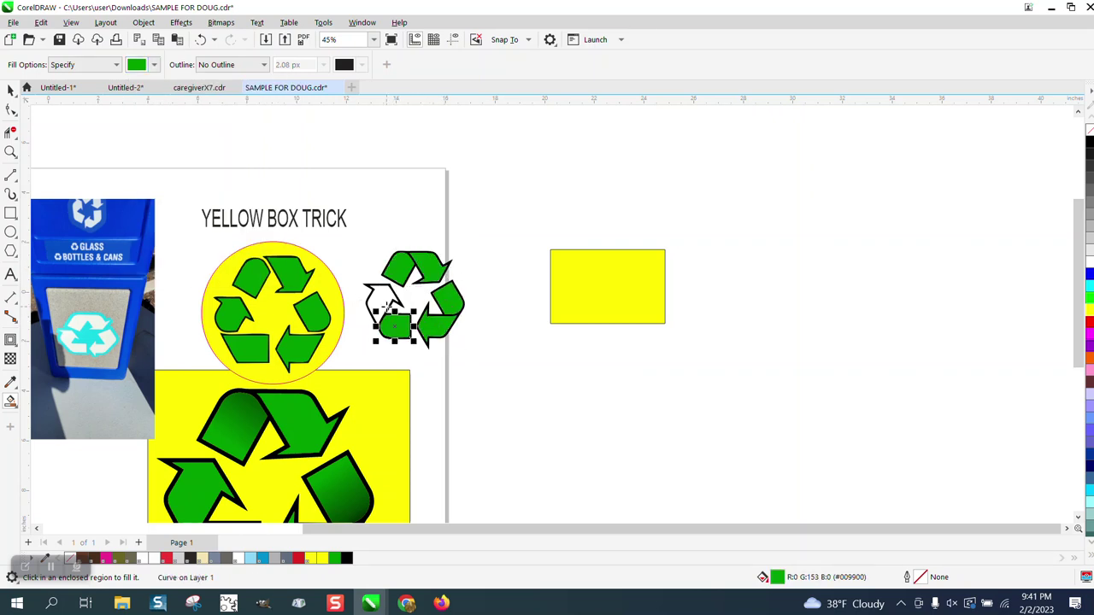
left_click(395, 321)
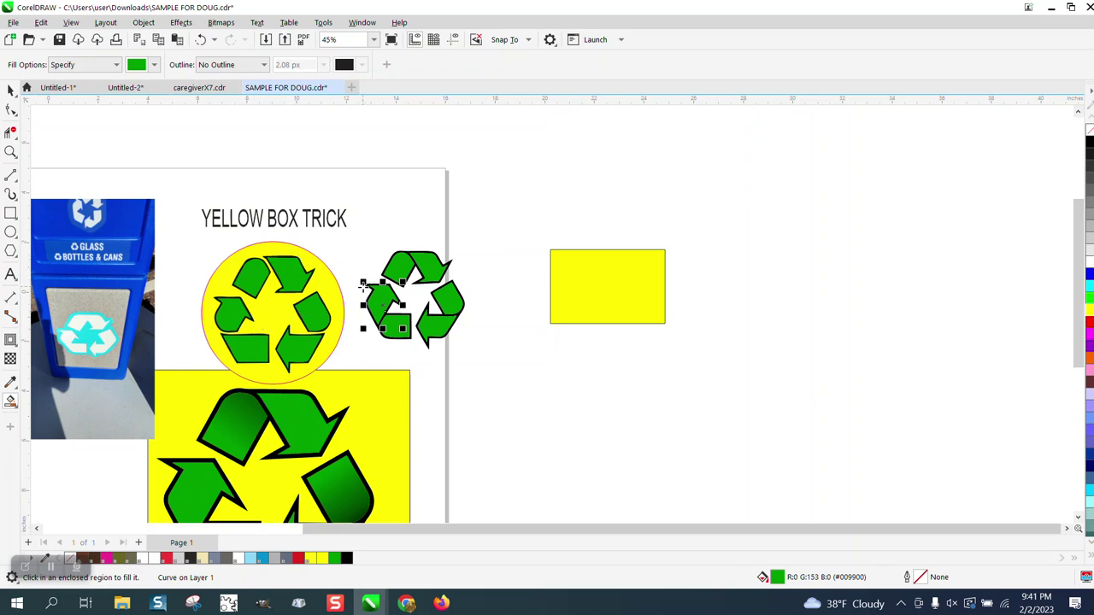
left_click(10, 152)
Zoom in on the green recycle symbol and pull the right arrow's outline off its fill.
left_click_drag(508, 362, 509, 364)
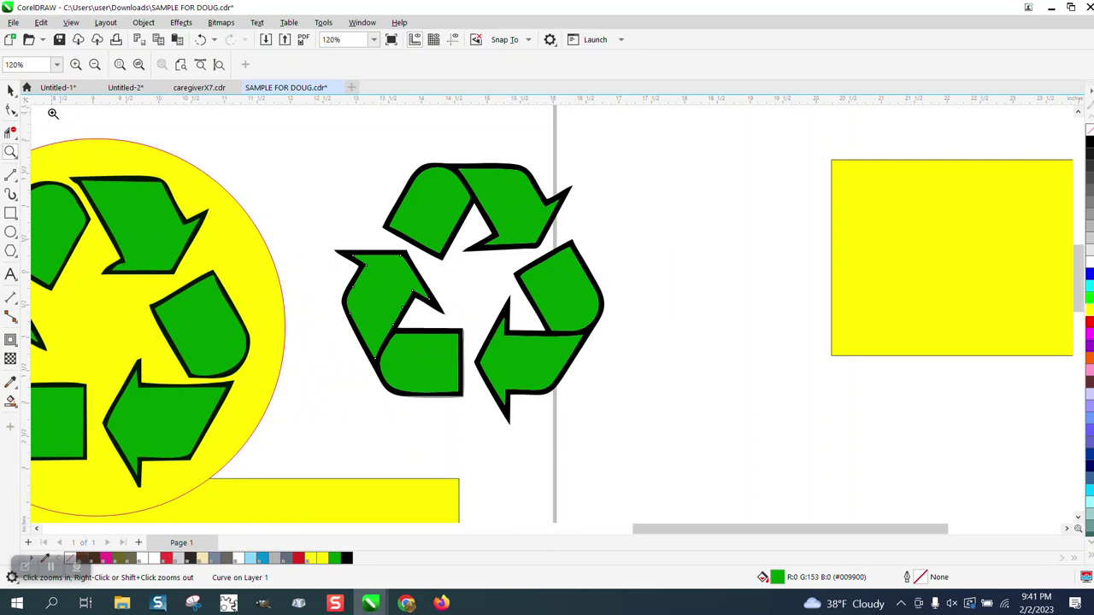
left_click(10, 90)
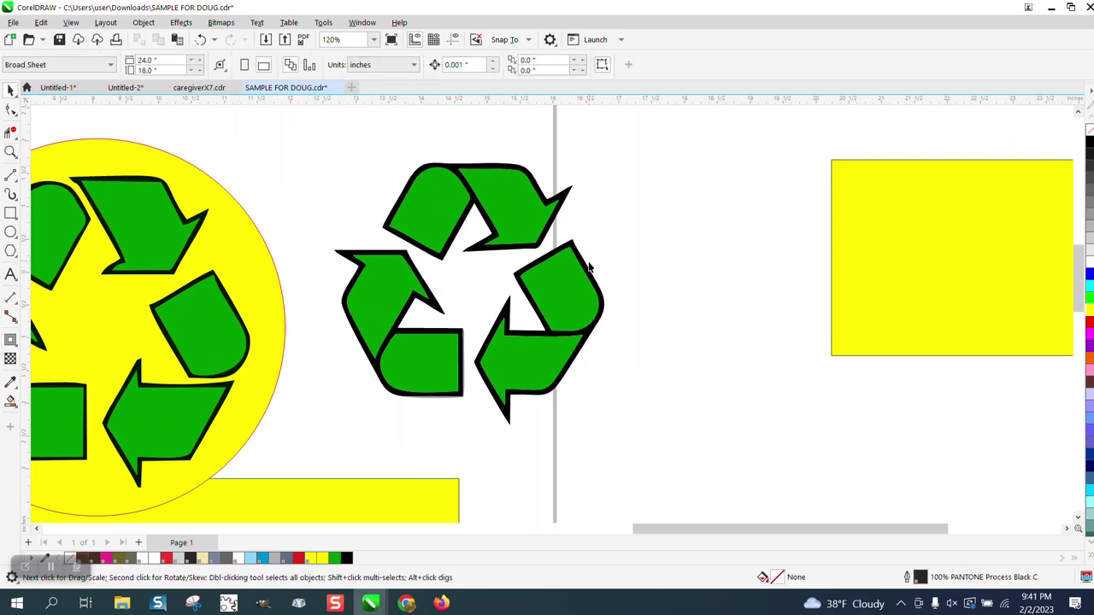
left_click_drag(586, 272, 773, 270)
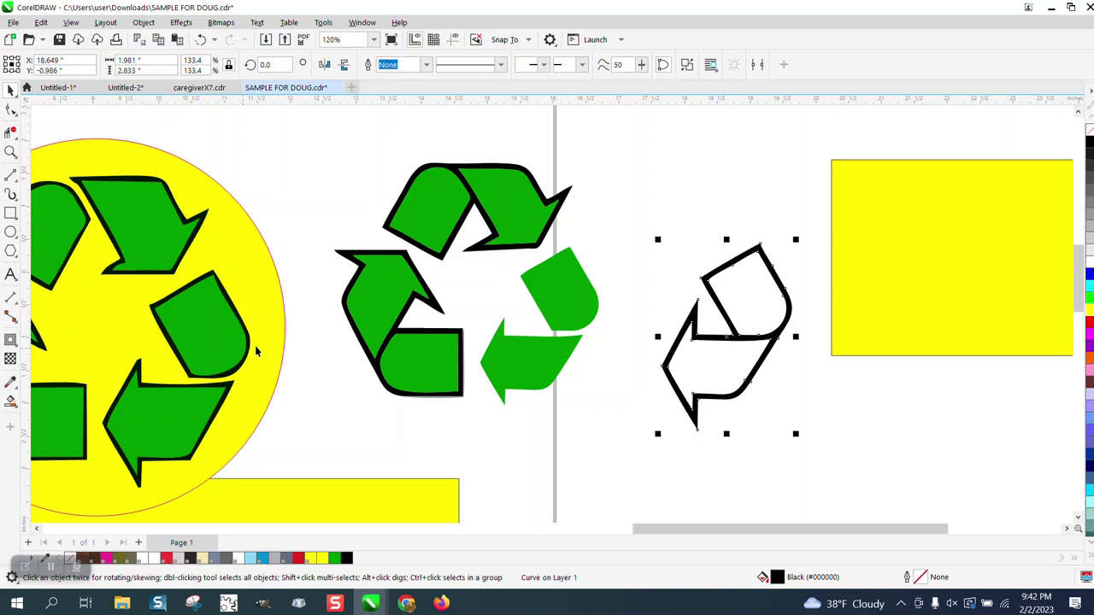
scroll(254, 351, "down", 1)
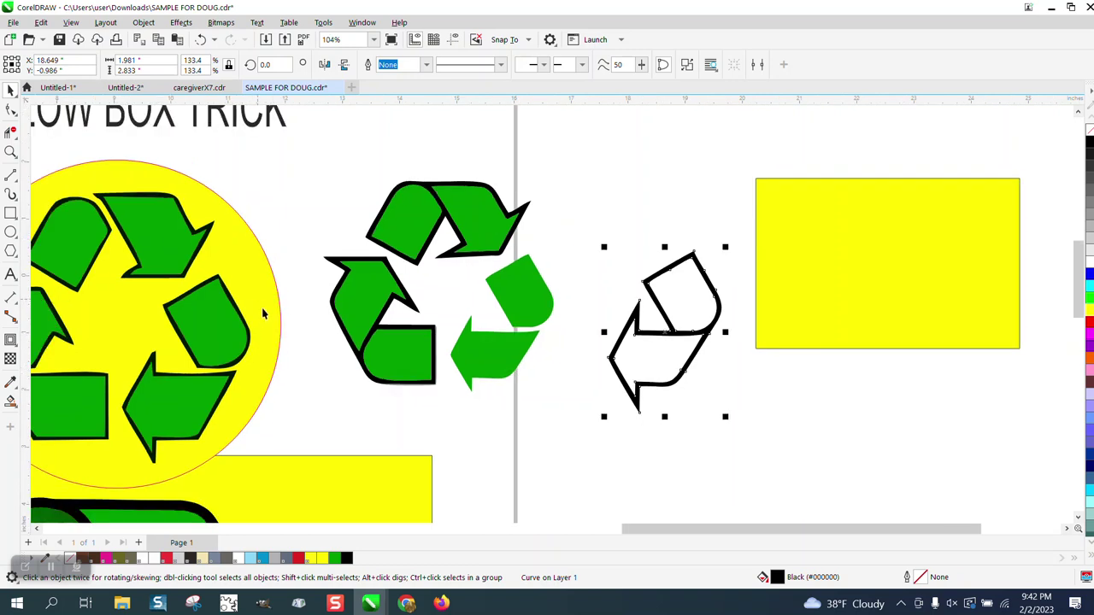
Give the small top-right green piece a black outline, settling on 4.0 pt after trying 8.0 and 2.0 pt.
left_click(512, 310)
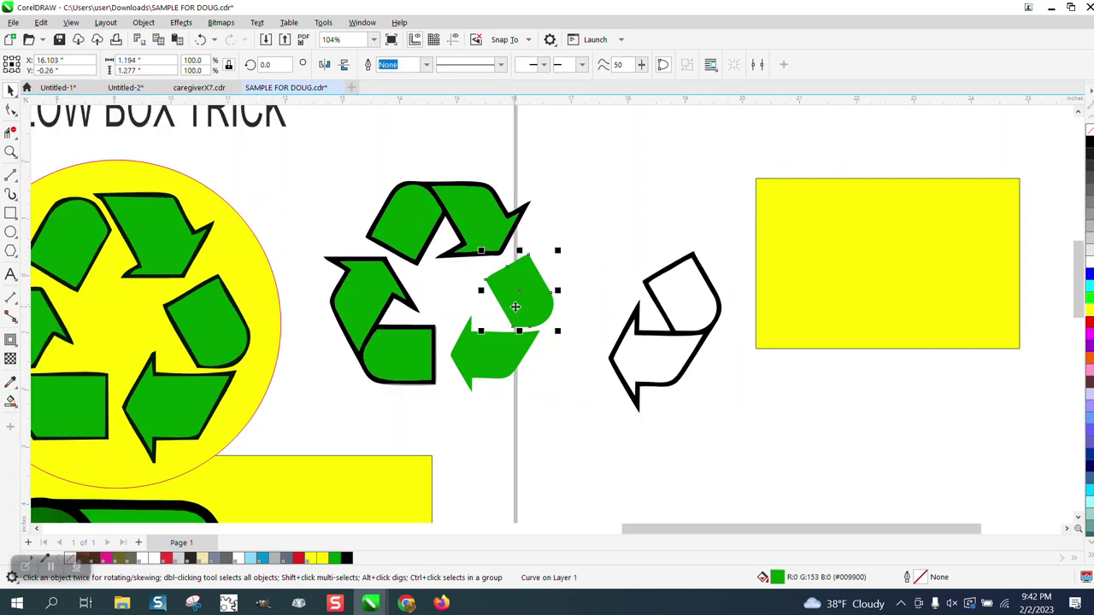
right_click(1090, 143)
left_click(426, 65)
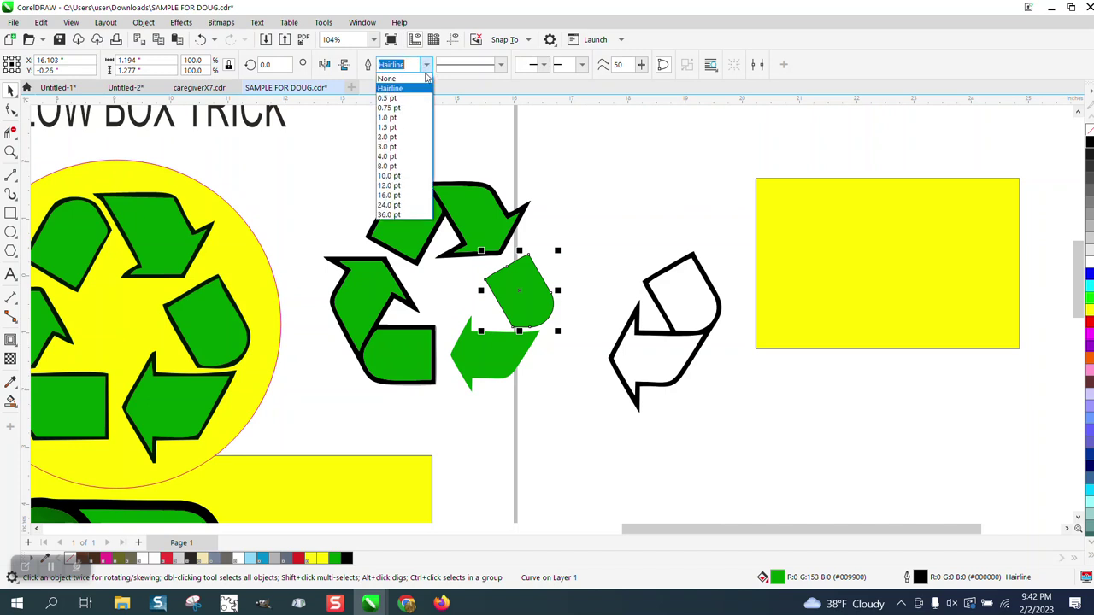
left_click(394, 166)
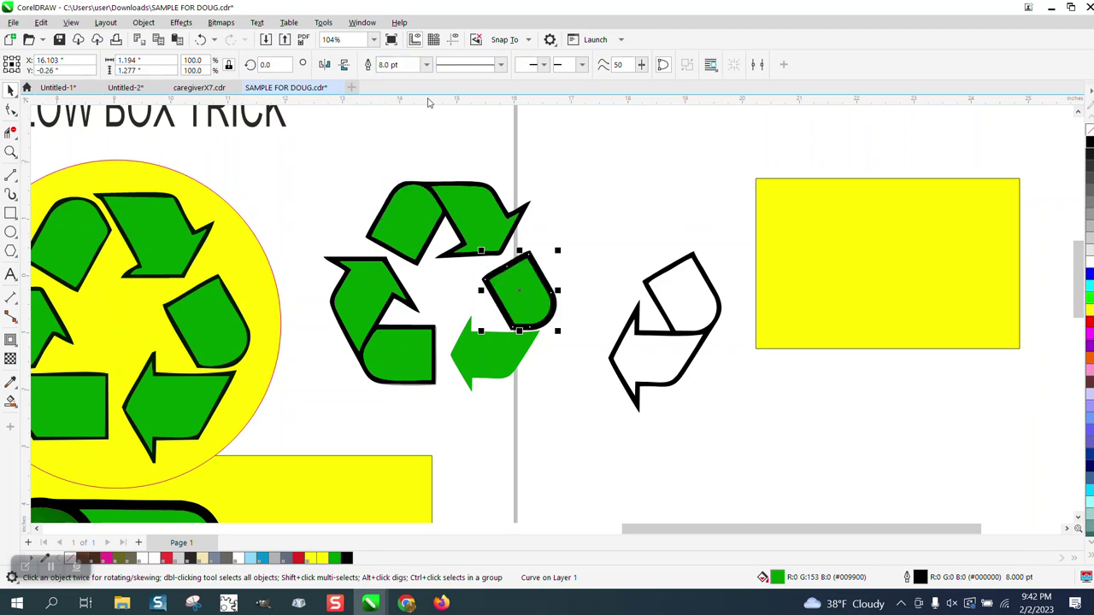
left_click(425, 65)
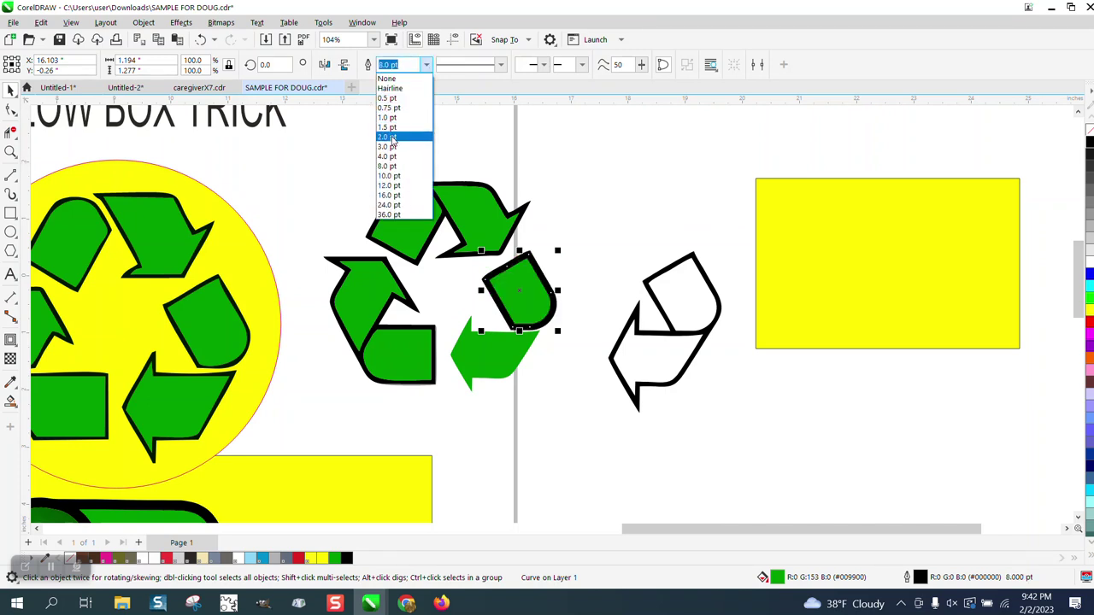
left_click(392, 137)
left_click(426, 65)
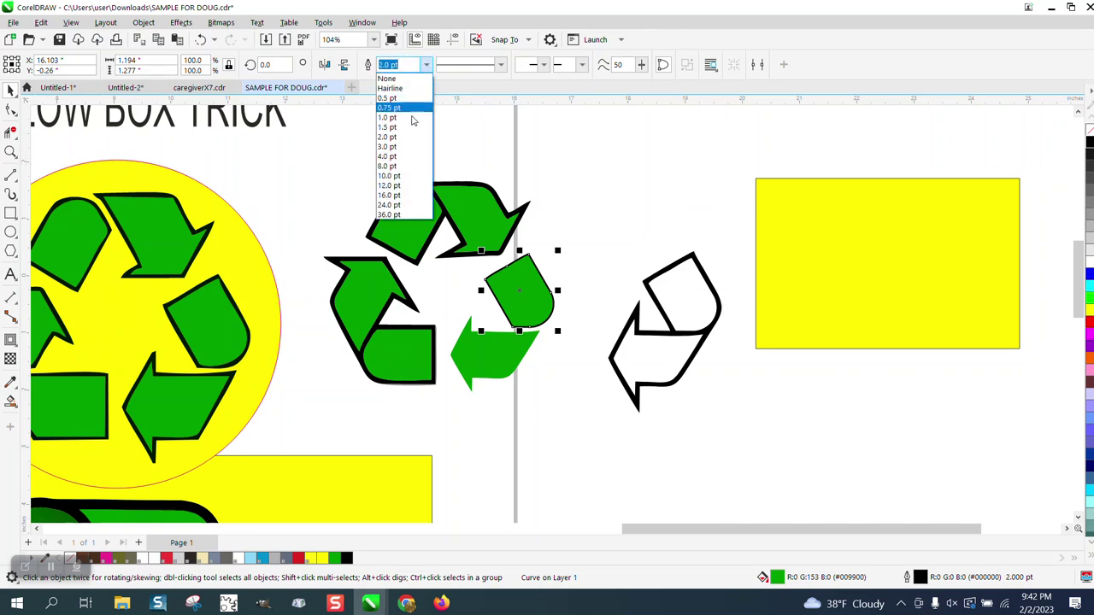
left_click(389, 157)
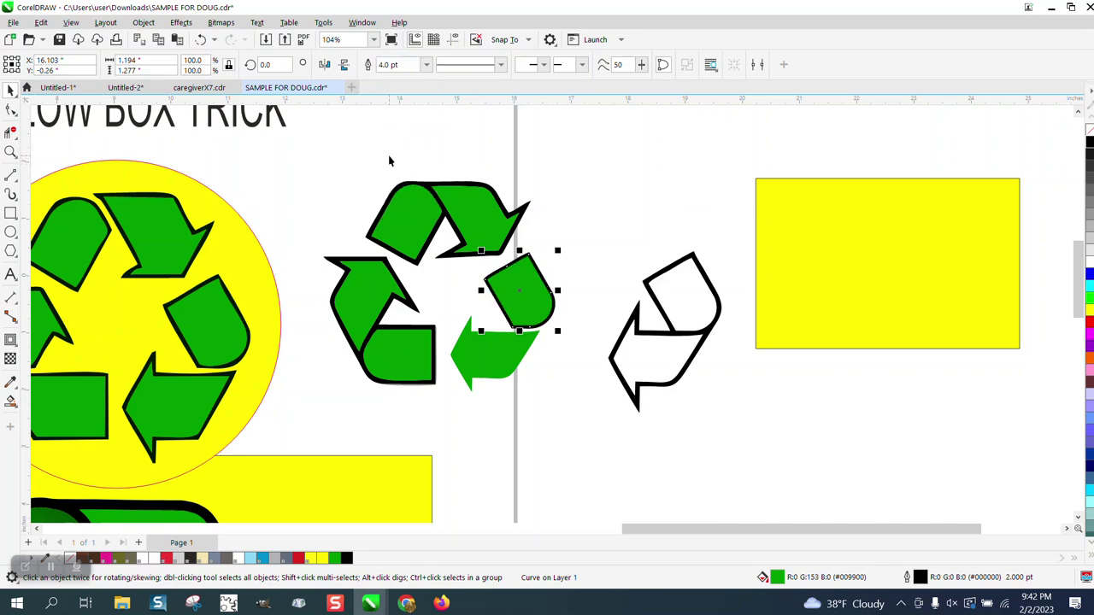
Give the lower-right green arrow a 4.0 pt black outline and zoom in to check the edges.
left_click(514, 363)
left_click(426, 65)
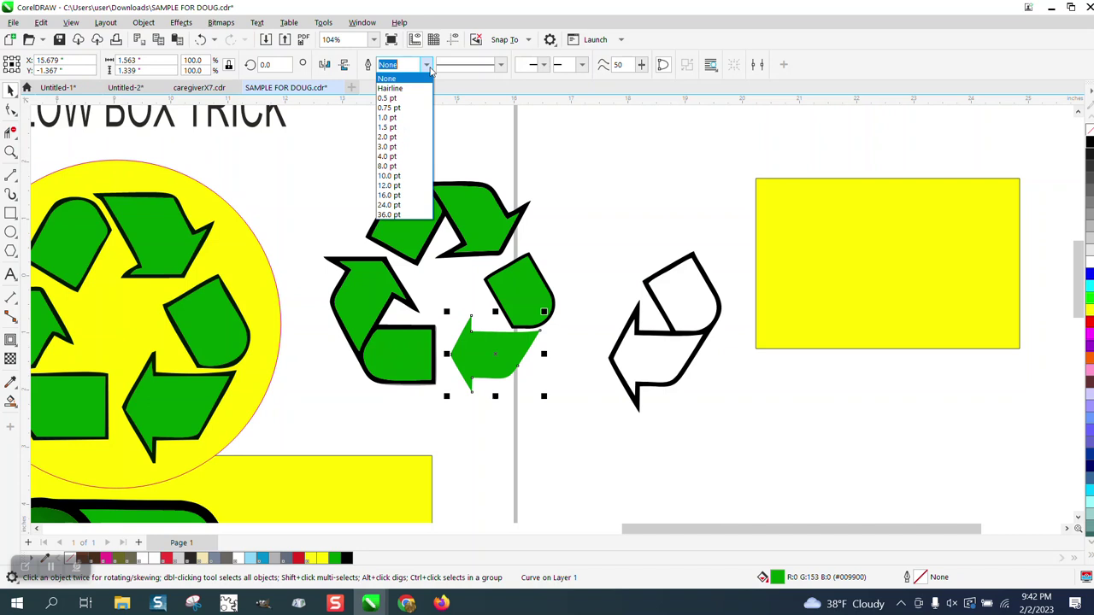
left_click(389, 156)
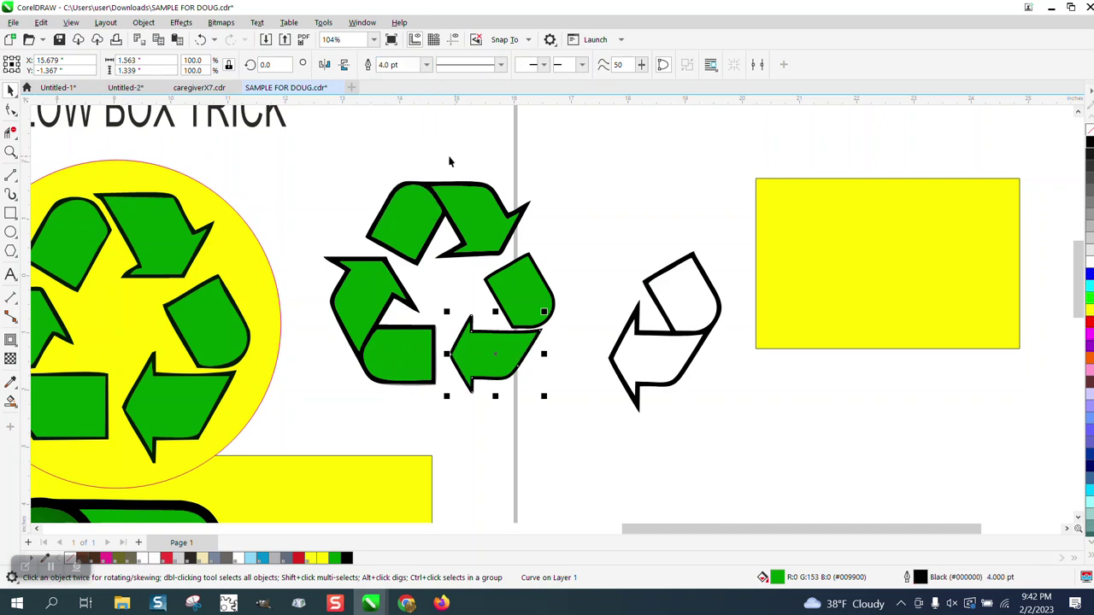
left_click(314, 214)
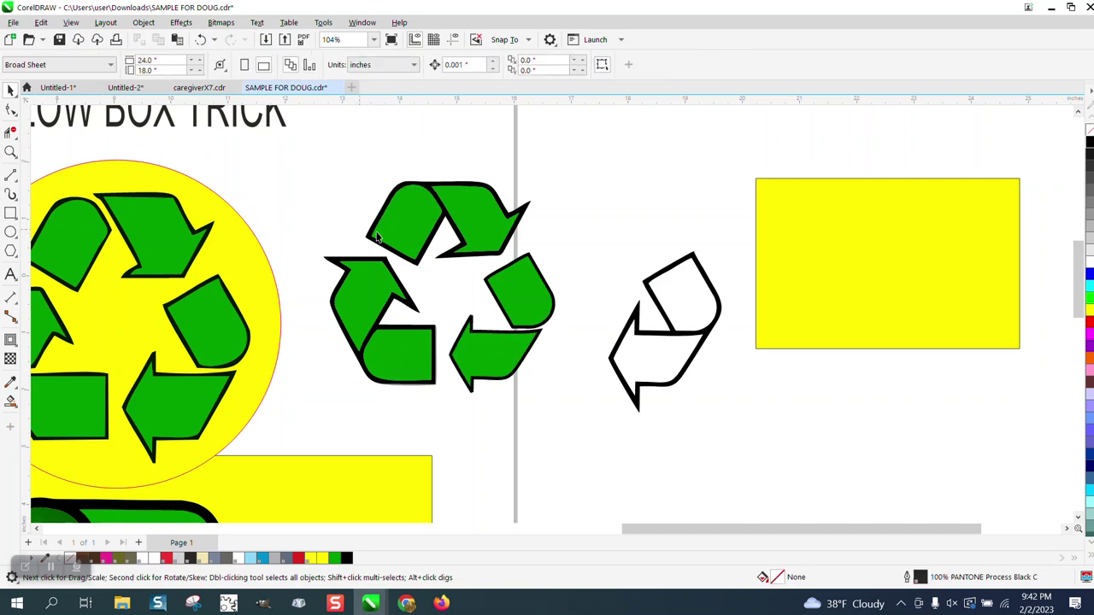
left_click(10, 152)
left_click_drag(459, 298, 687, 362)
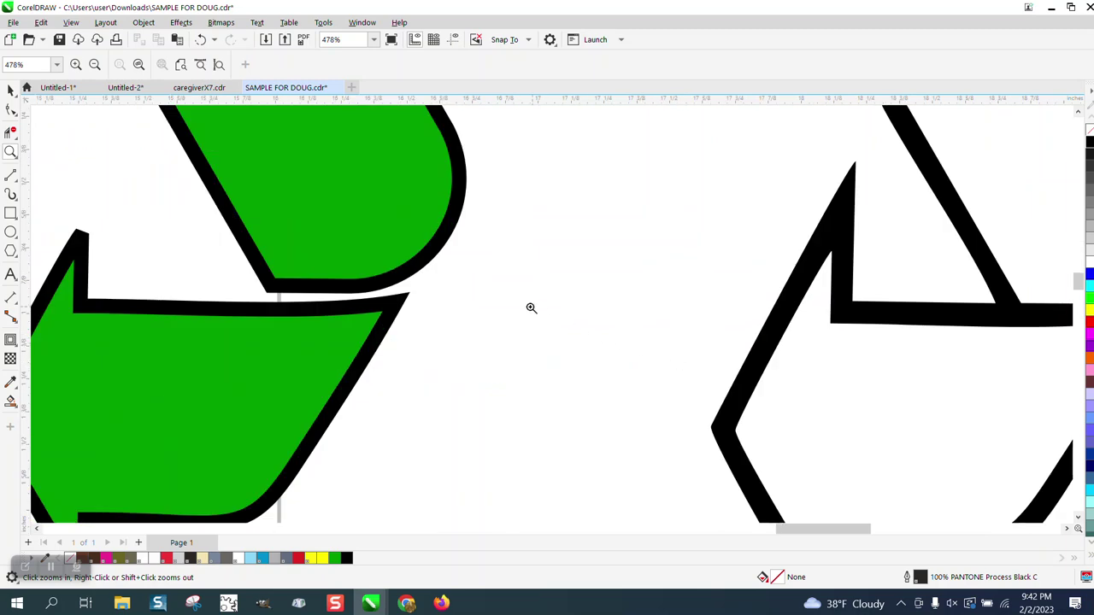
right_click(518, 286)
right_click(518, 283)
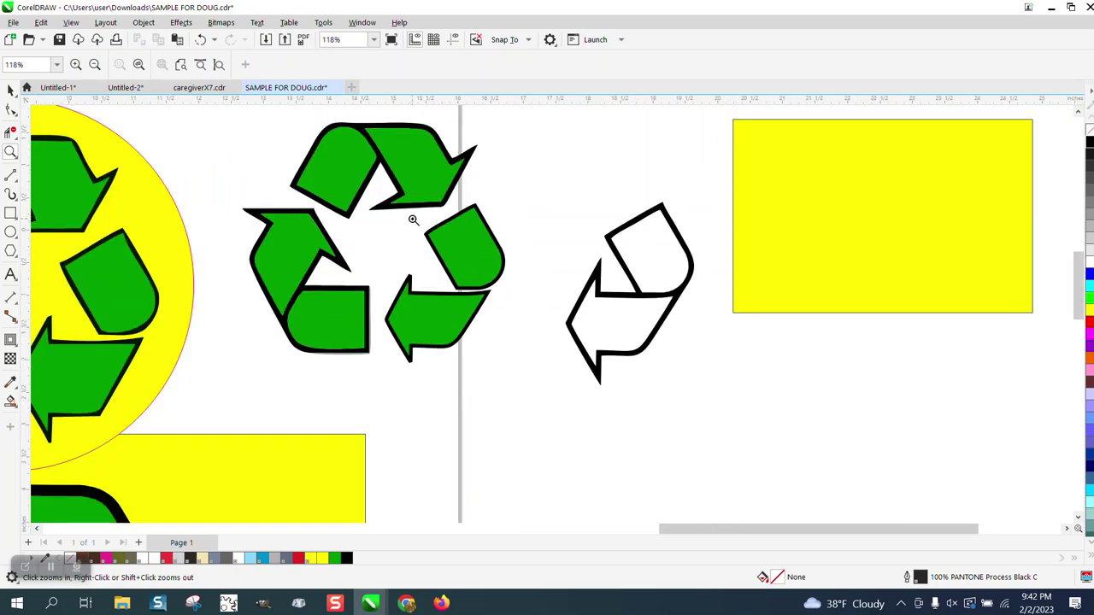
Undo four times to restore the outlined lower-right arrow and remove the white outline copy.
left_click(202, 40)
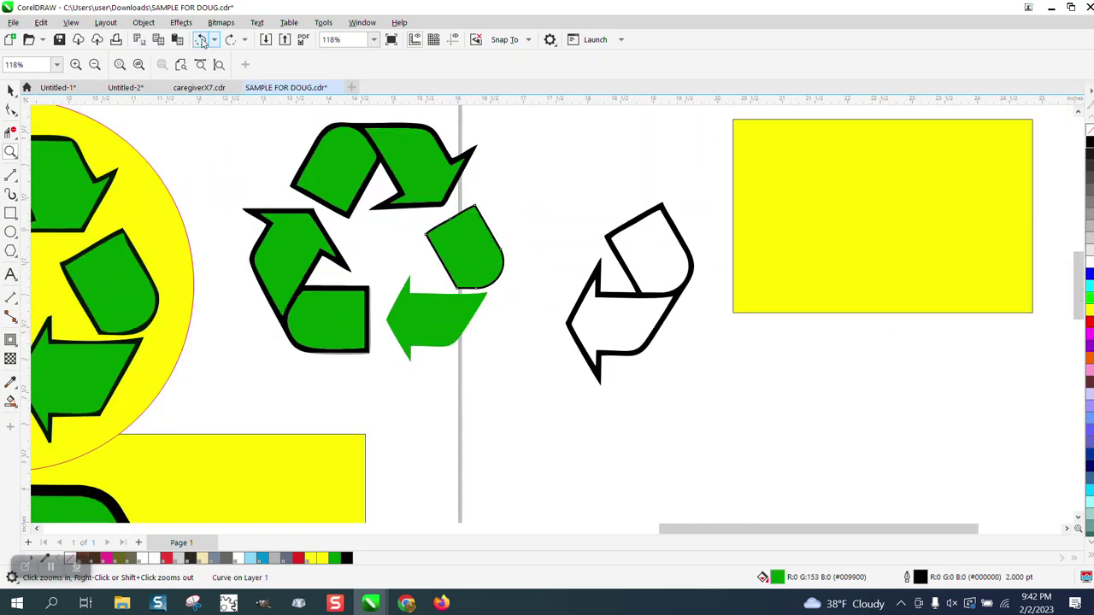
left_click(202, 39)
left_click(202, 40)
left_click(201, 40)
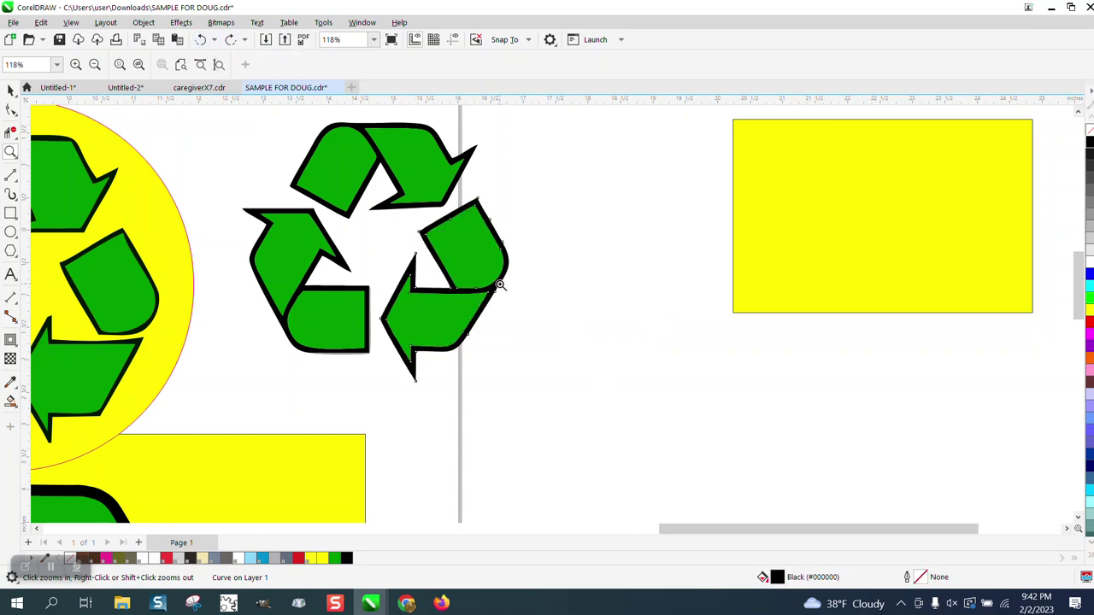
scroll(500, 284, "down", 1)
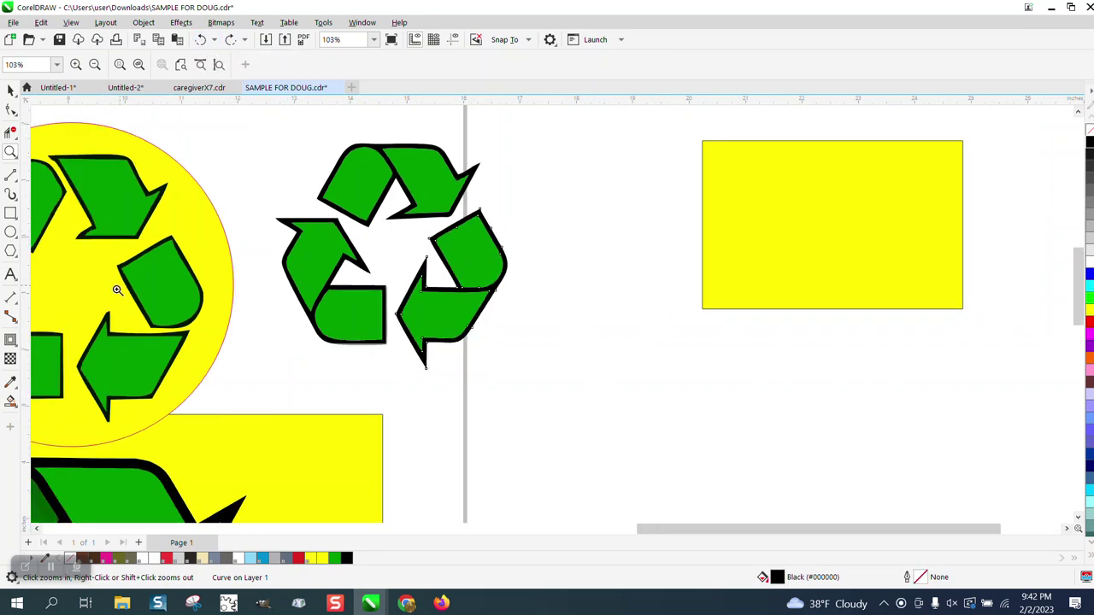
Try an interactive gradient on the top-right piece, undoing the end stop colour change.
left_click(17, 408)
left_click(60, 398)
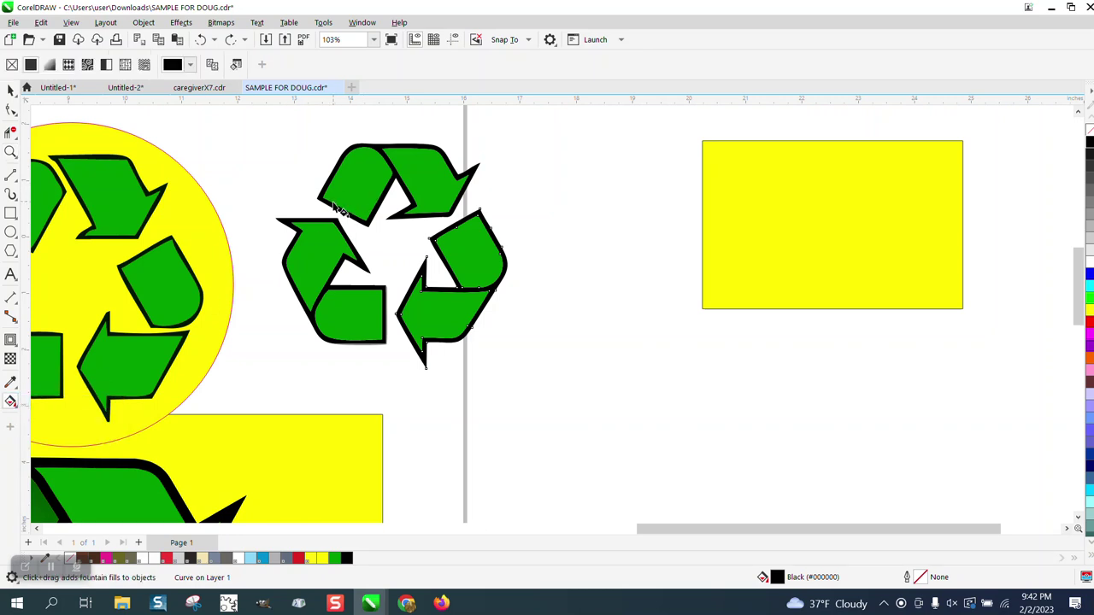
left_click_drag(346, 210, 383, 151)
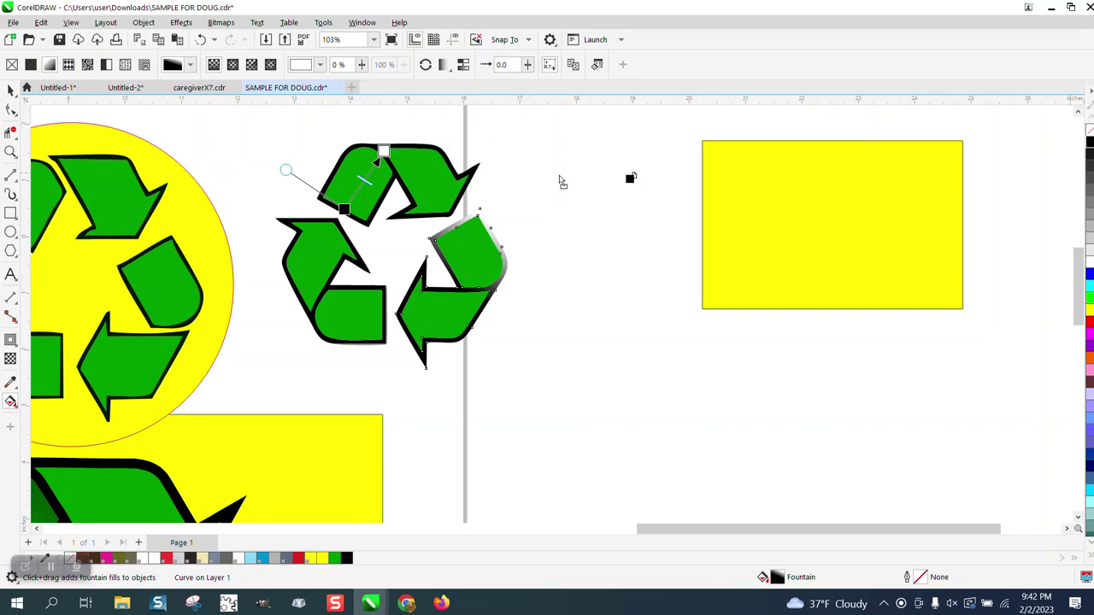
left_click(384, 152)
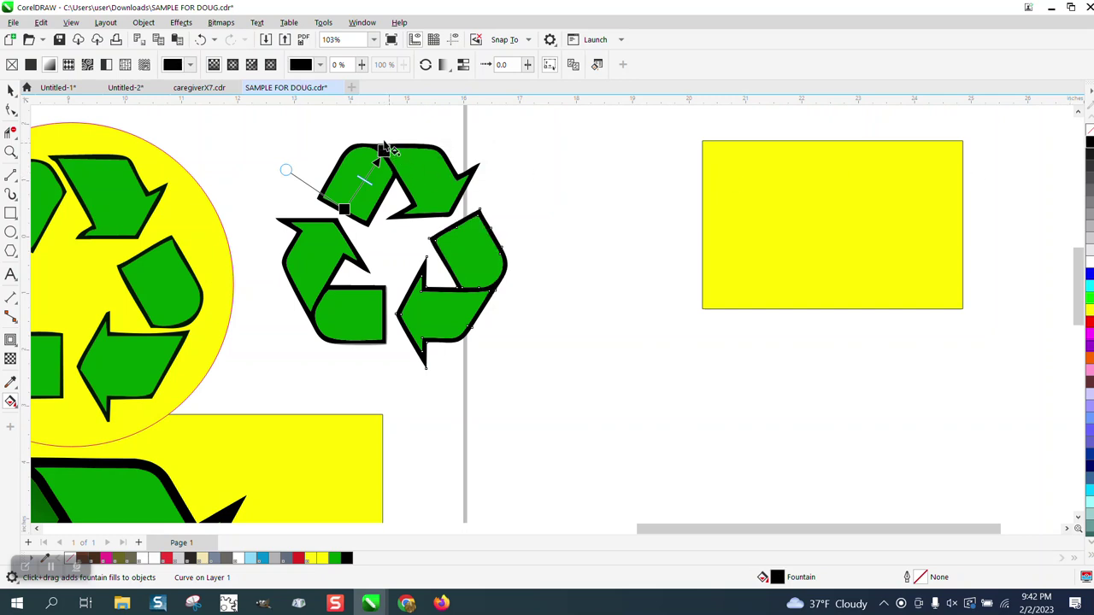
key("ctrl+z")
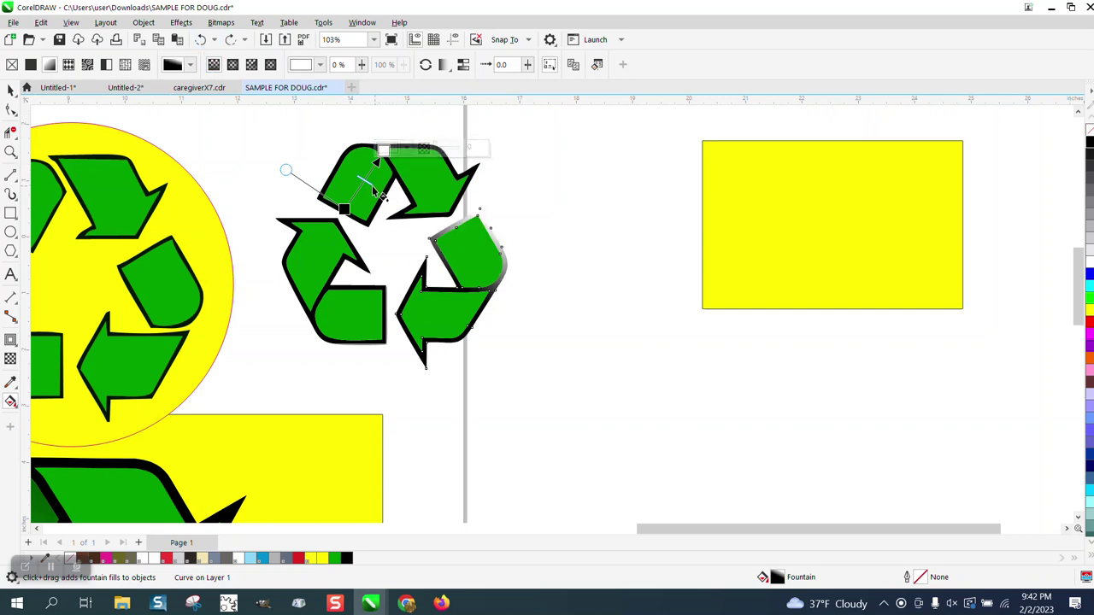
Shade the top-left green piece with a linear gradient fading from green to black, adjusting its start and end points.
left_click(10, 89)
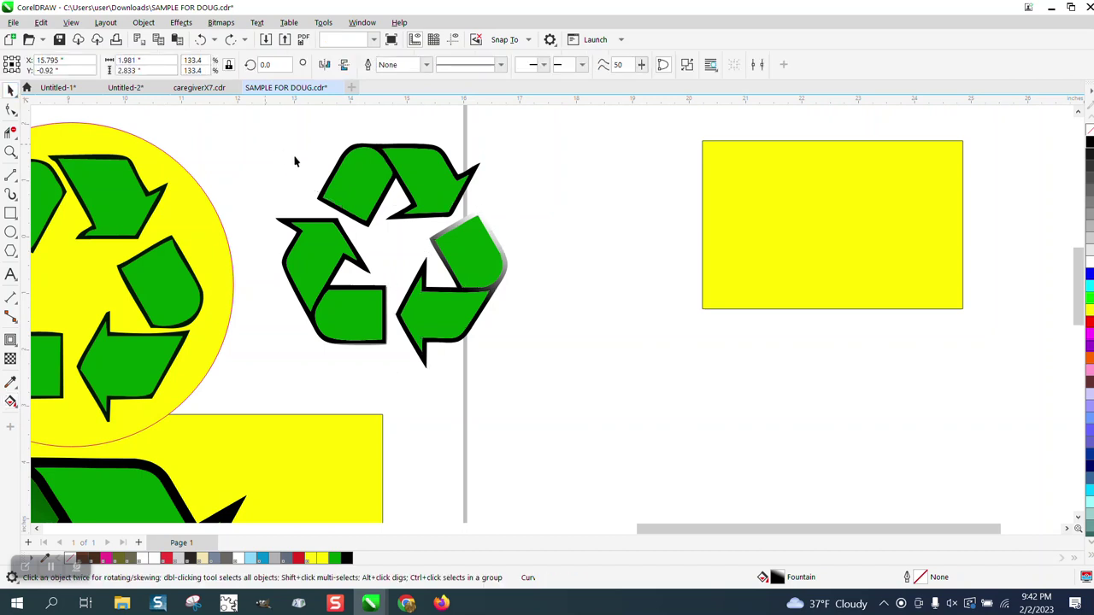
left_click(353, 177)
left_click(18, 408)
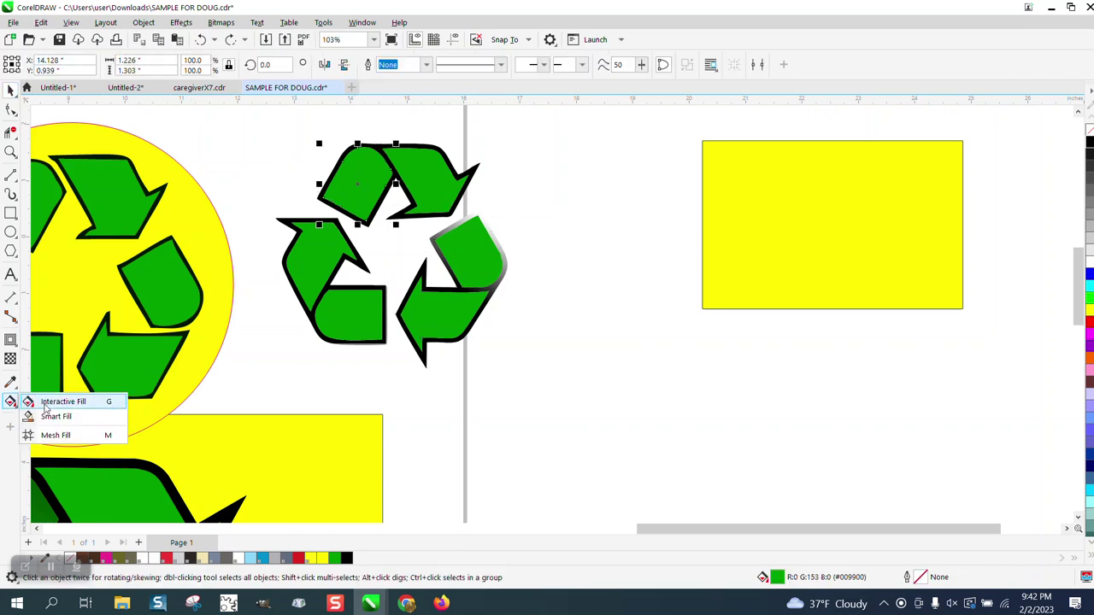
left_click(94, 398)
left_click_drag(351, 210, 393, 139)
mouse_move(1089, 142)
left_mouse_down()
mouse_move(910, 158)
mouse_move(393, 140)
mouse_move(378, 164)
left_mouse_up()
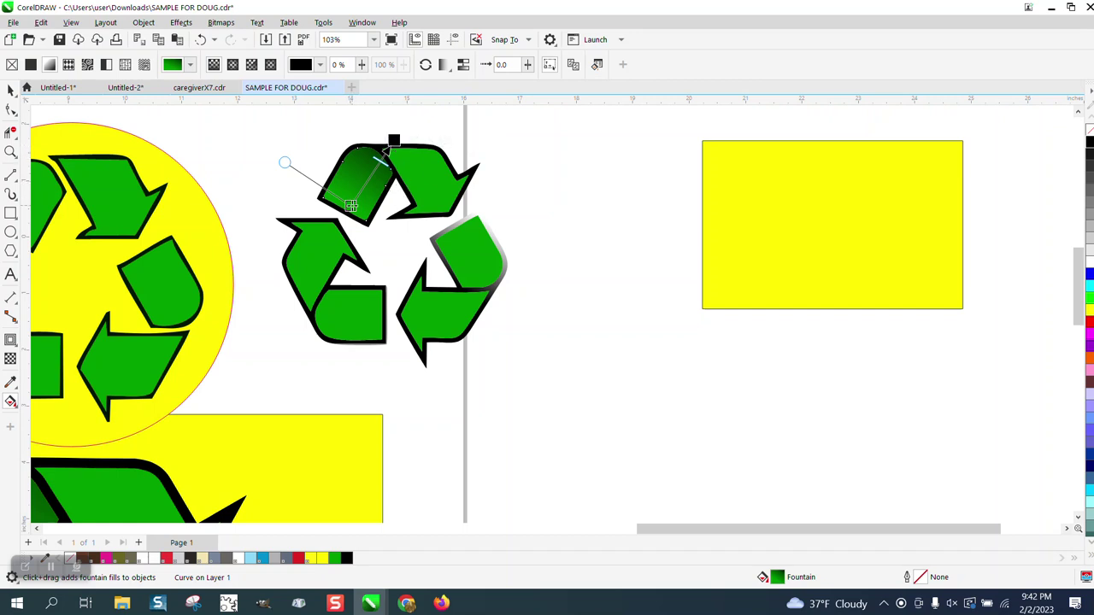
left_click_drag(351, 205, 349, 211)
left_click_drag(393, 140, 407, 126)
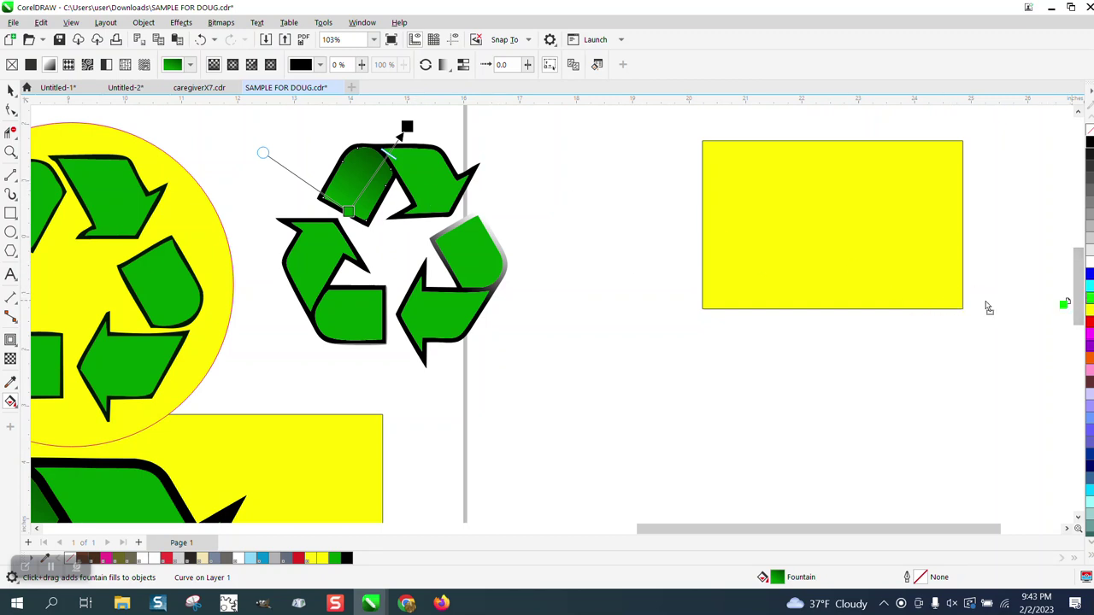
left_click_drag(989, 307, 367, 184)
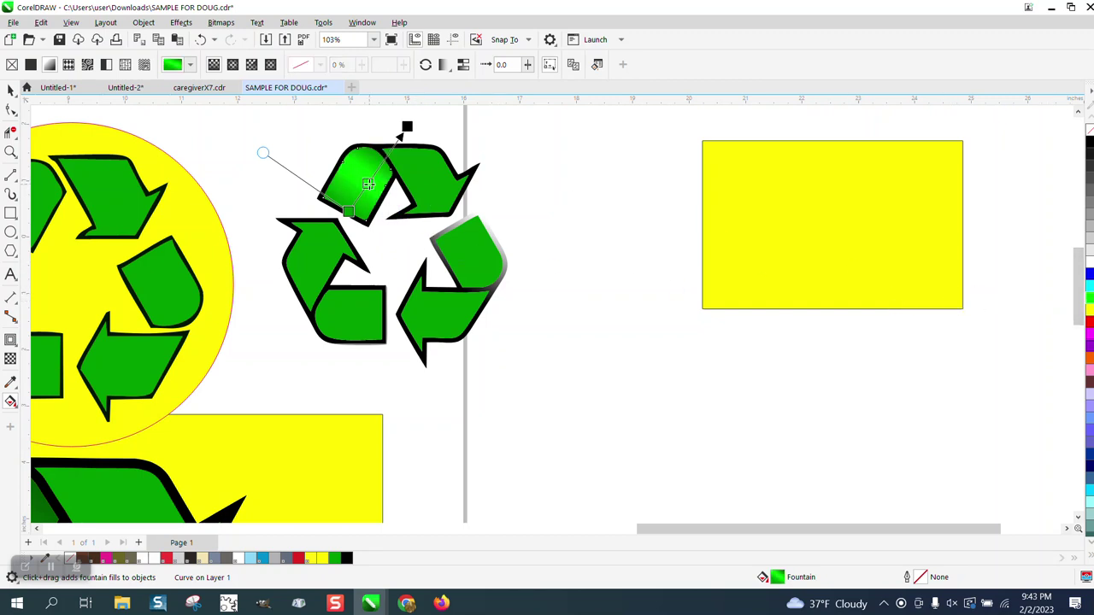
left_click(201, 40)
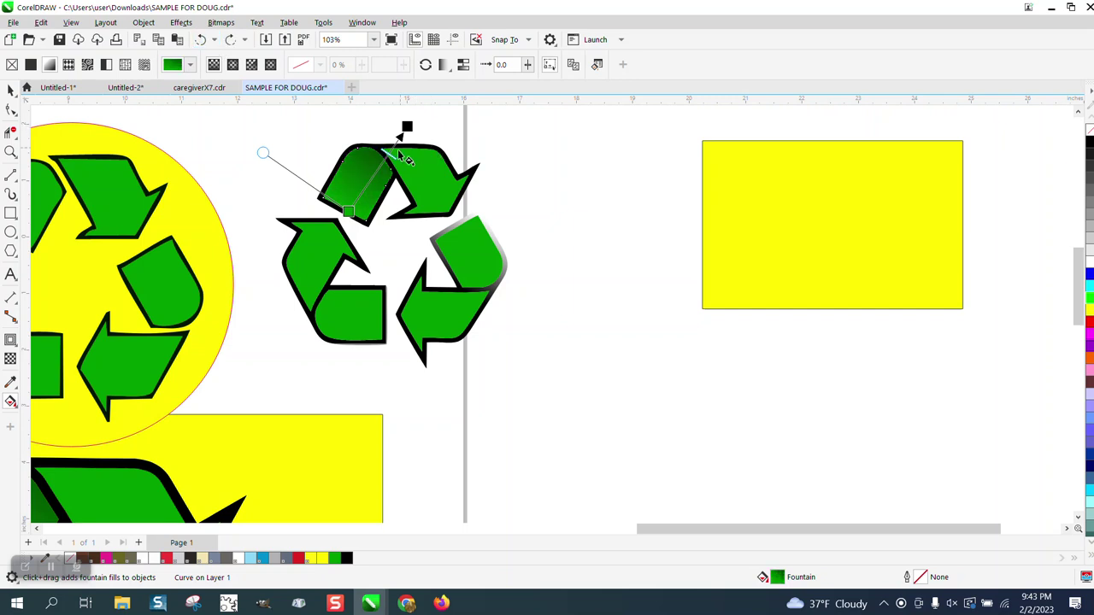
left_click_drag(407, 126, 408, 114)
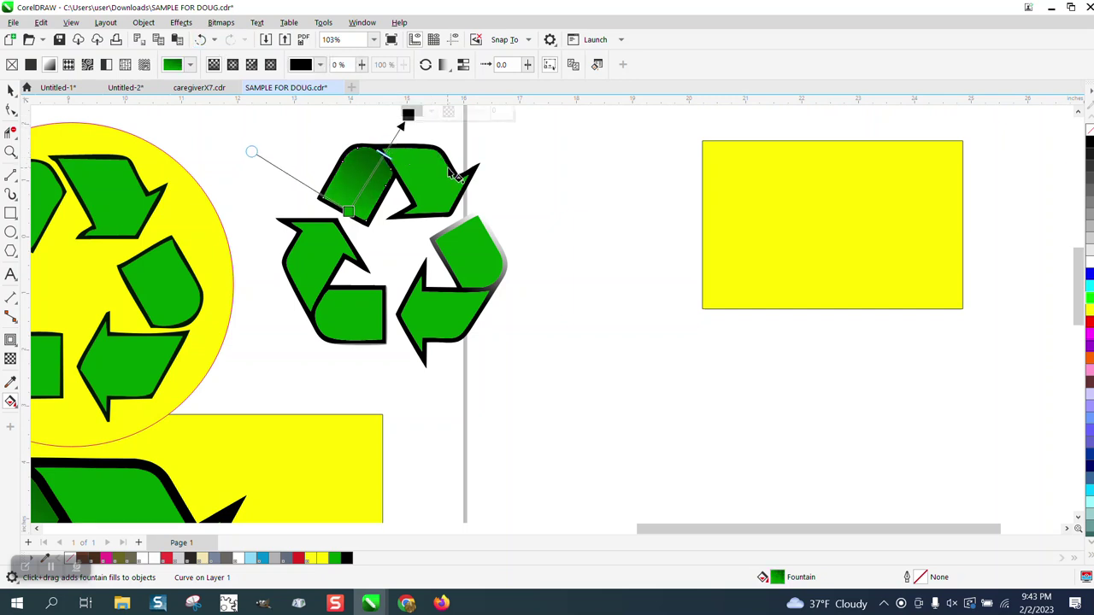
Deselect the shaded arrow and drag the right arrow piece off to the right.
left_click(10, 90)
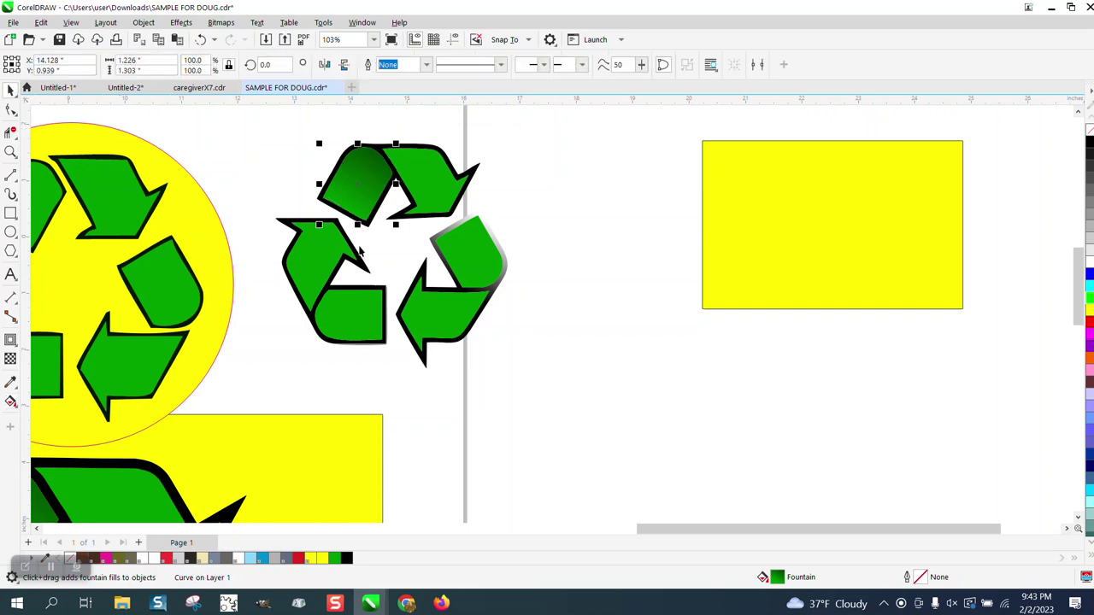
left_click(514, 214)
left_click(366, 315)
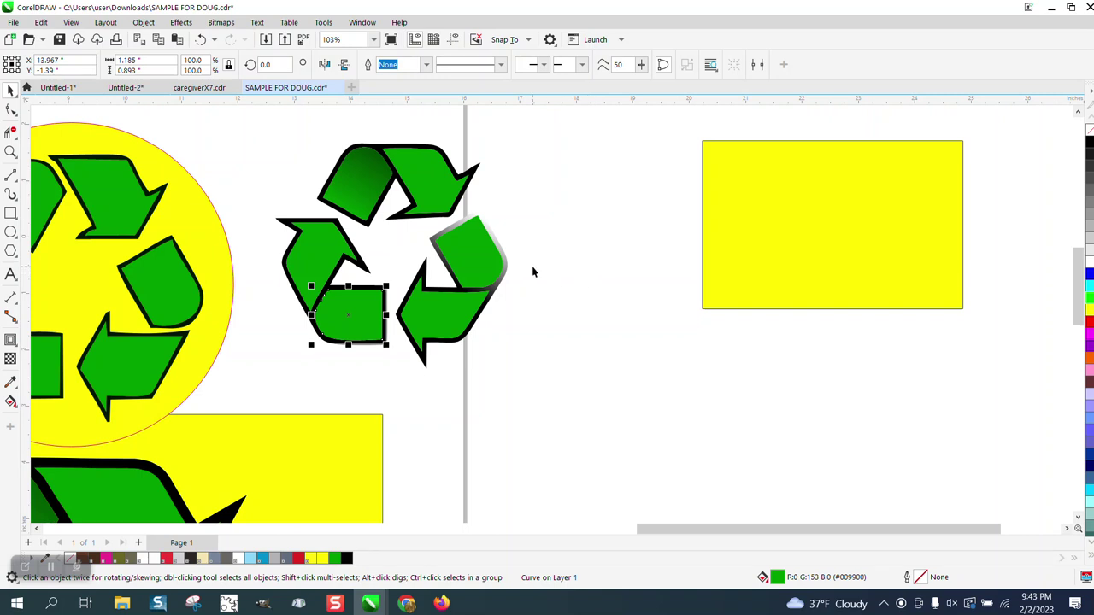
left_click(504, 254)
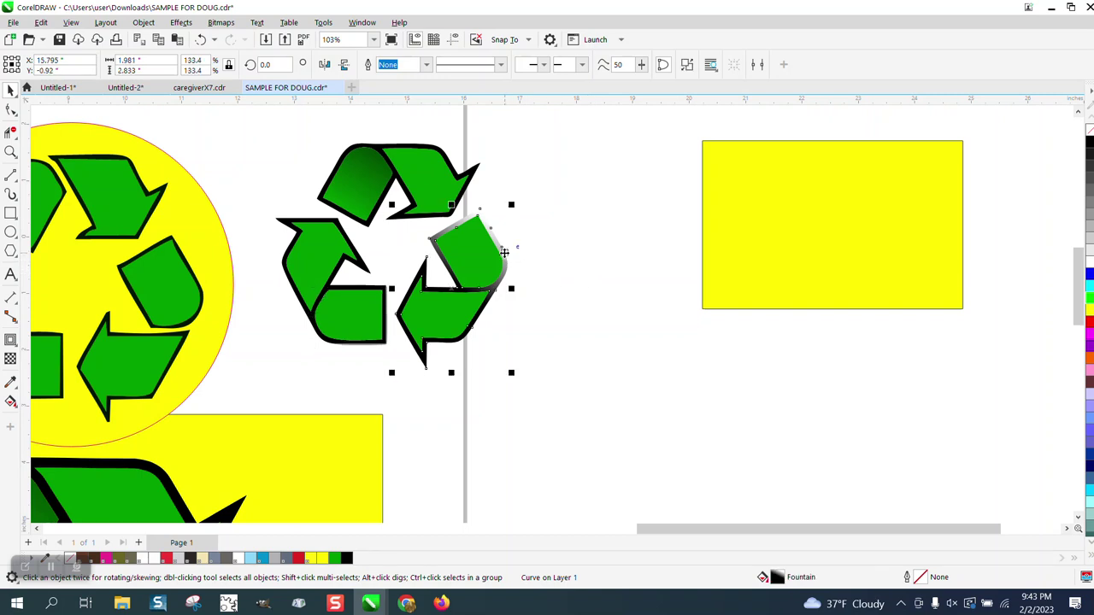
left_click_drag(504, 253, 605, 264)
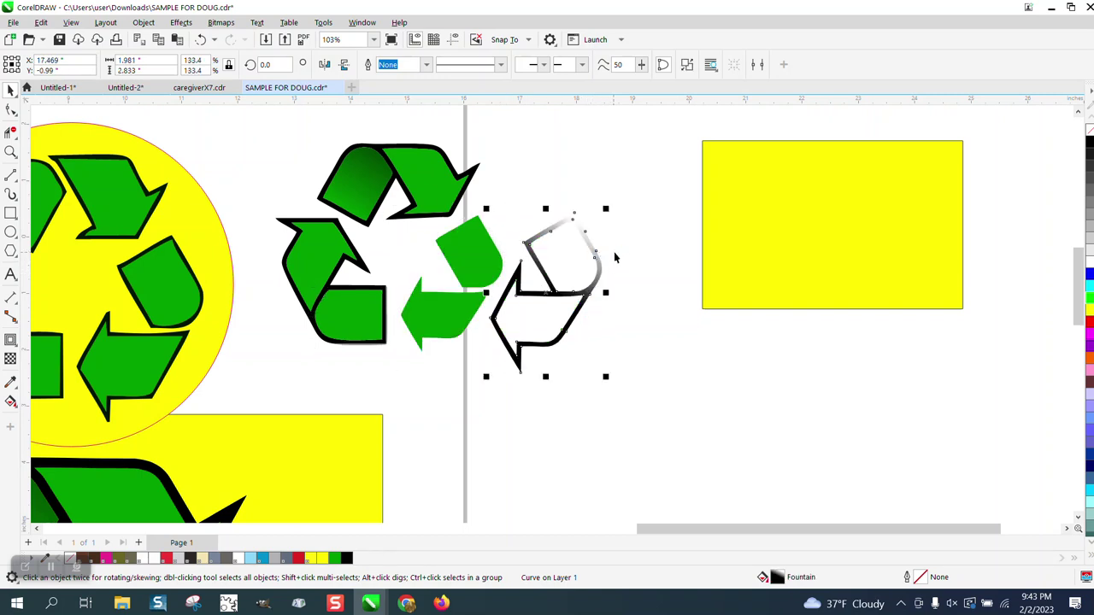
Undo six times to revert the move and fill changes, then select the top-left arrow for interactive filling.
left_click(202, 40)
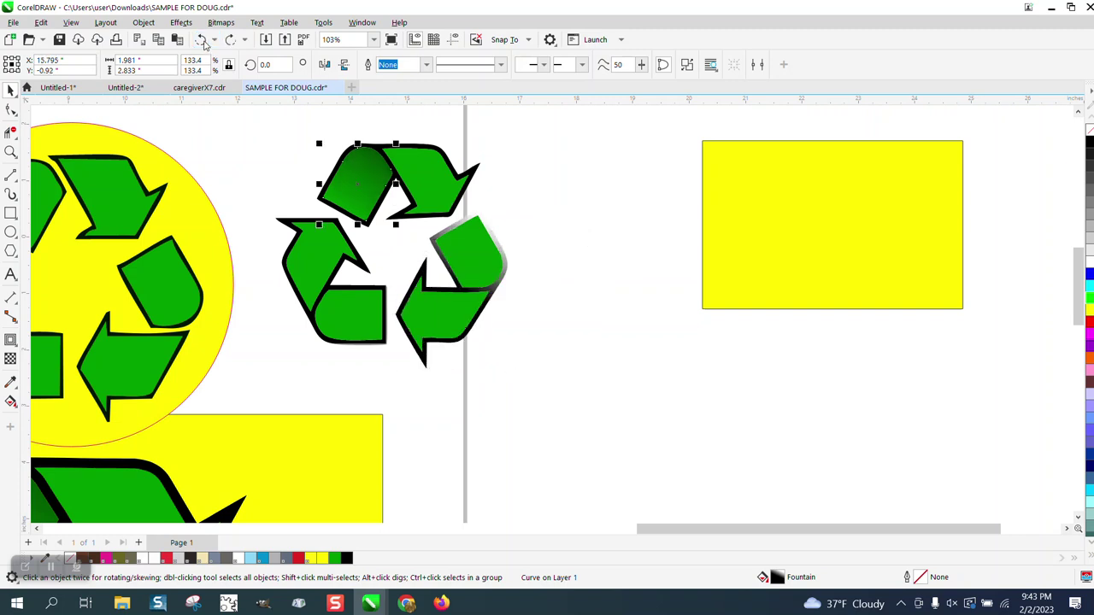
left_click(202, 40)
left_click(202, 40)
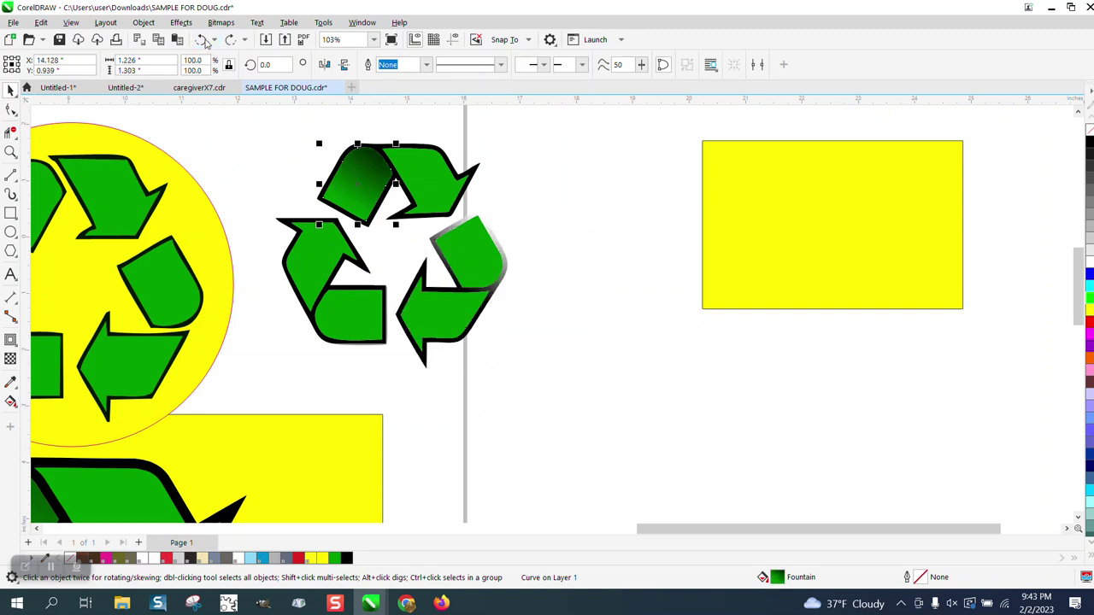
left_click(201, 40)
left_click(201, 40)
left_click(202, 41)
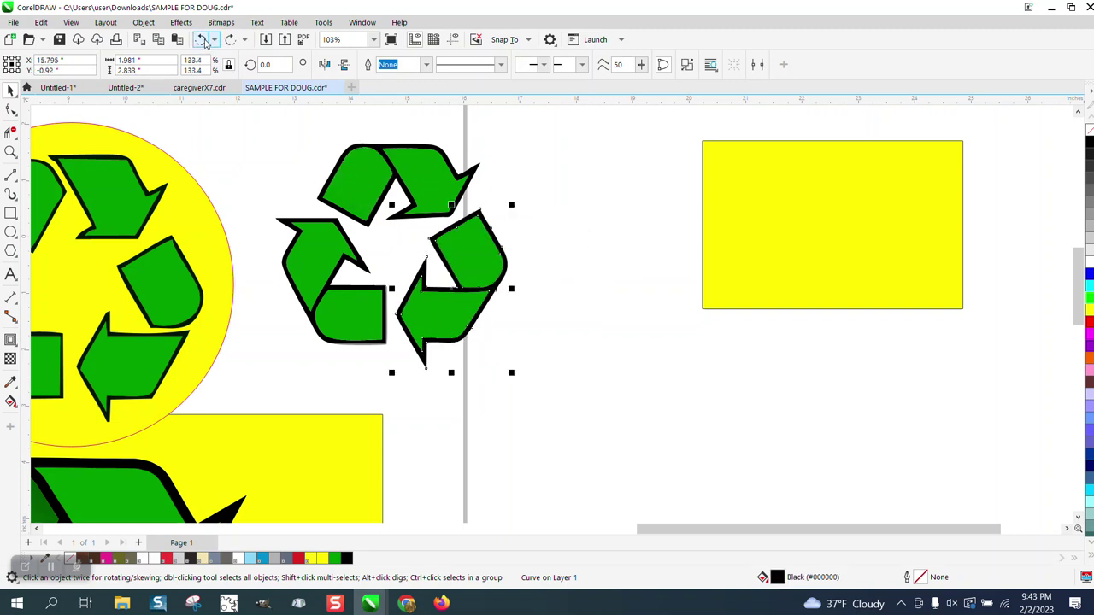
left_click(561, 180)
left_click(367, 197)
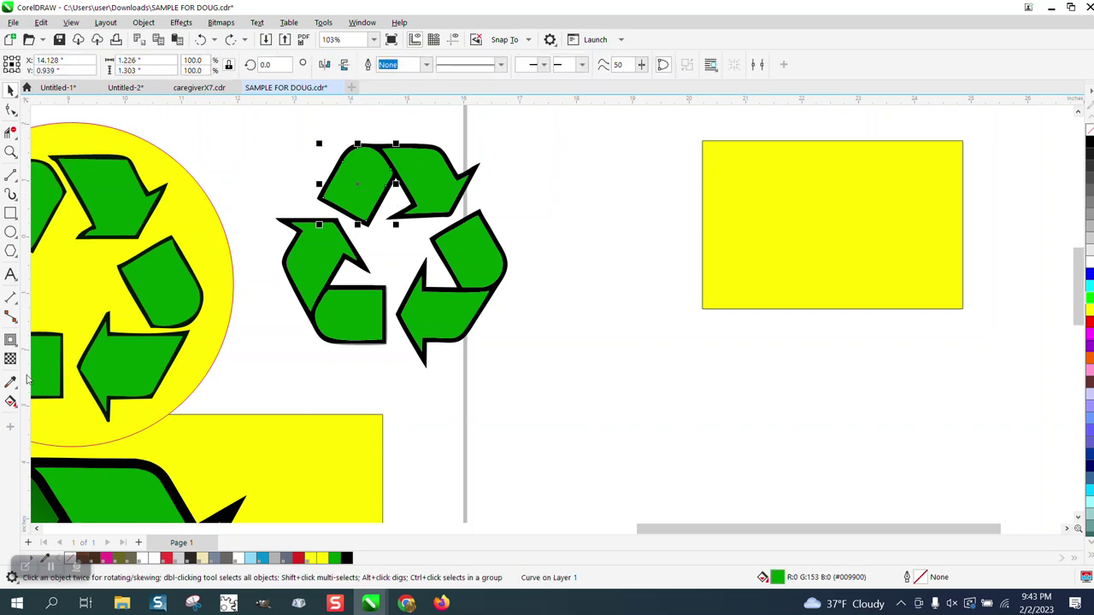
left_click(14, 405)
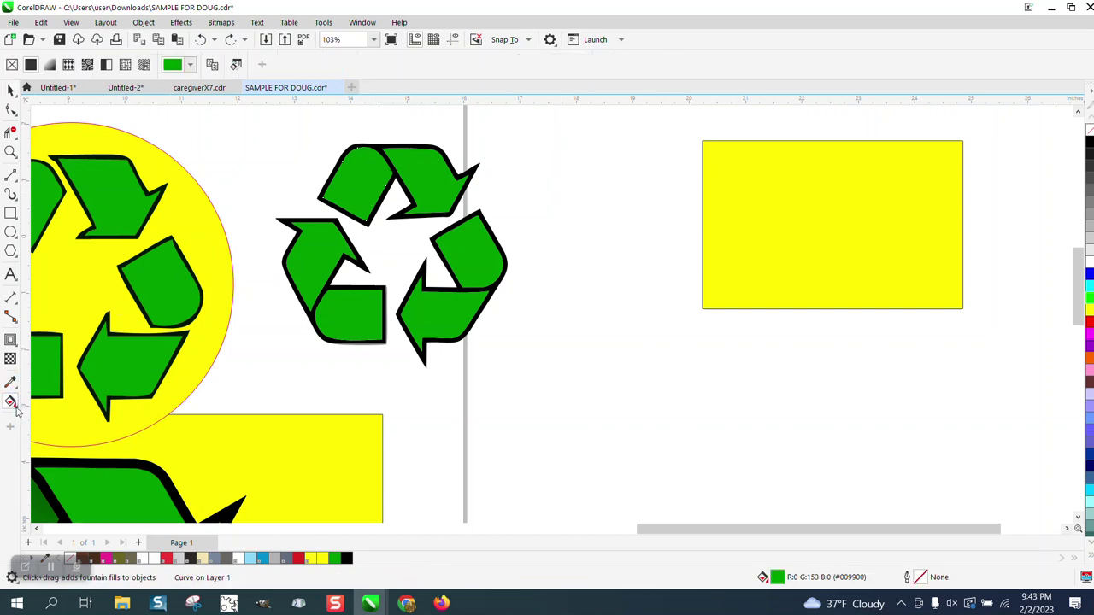
Give the top-left arrow a green-to-grey fountain fill that darkens toward its upper end.
left_click(14, 405)
left_click(39, 394)
left_click_drag(361, 202, 409, 131)
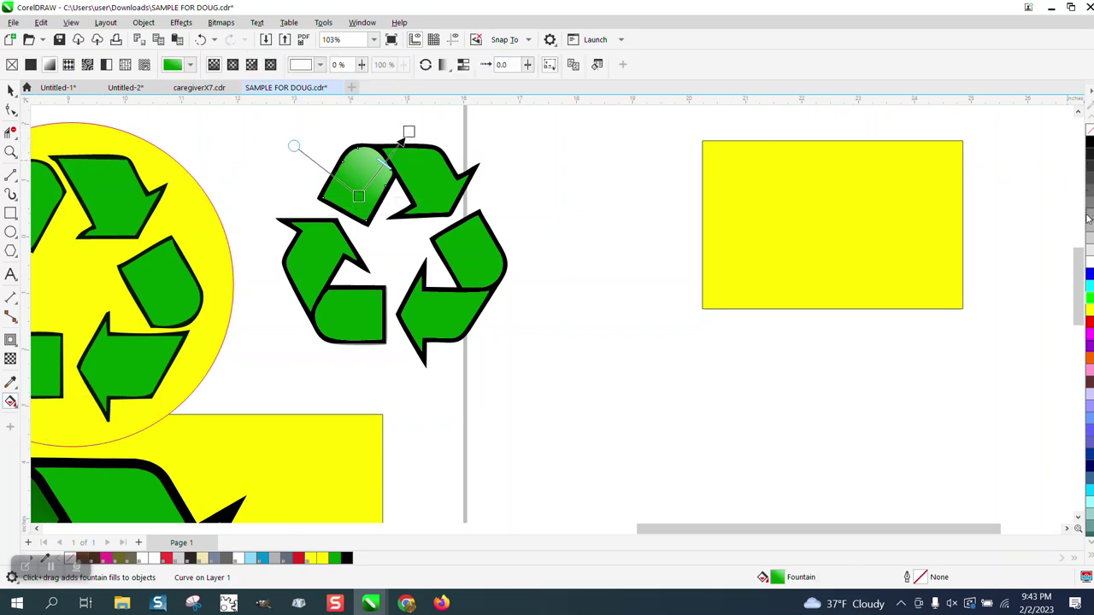
left_click_drag(1088, 219, 387, 148)
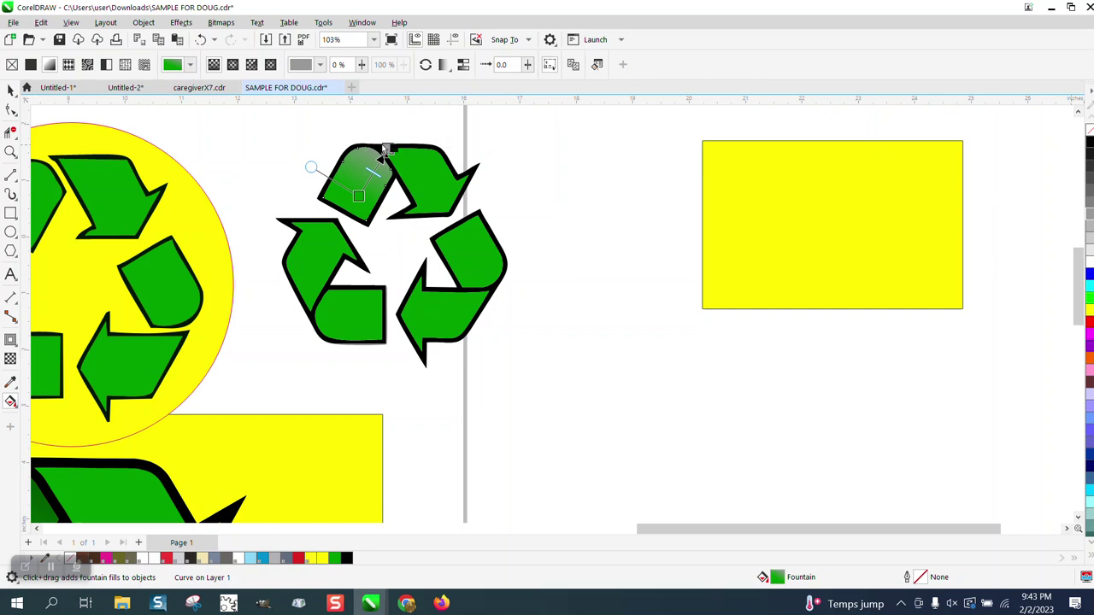
left_click_drag(387, 151, 404, 126)
left_click(11, 90)
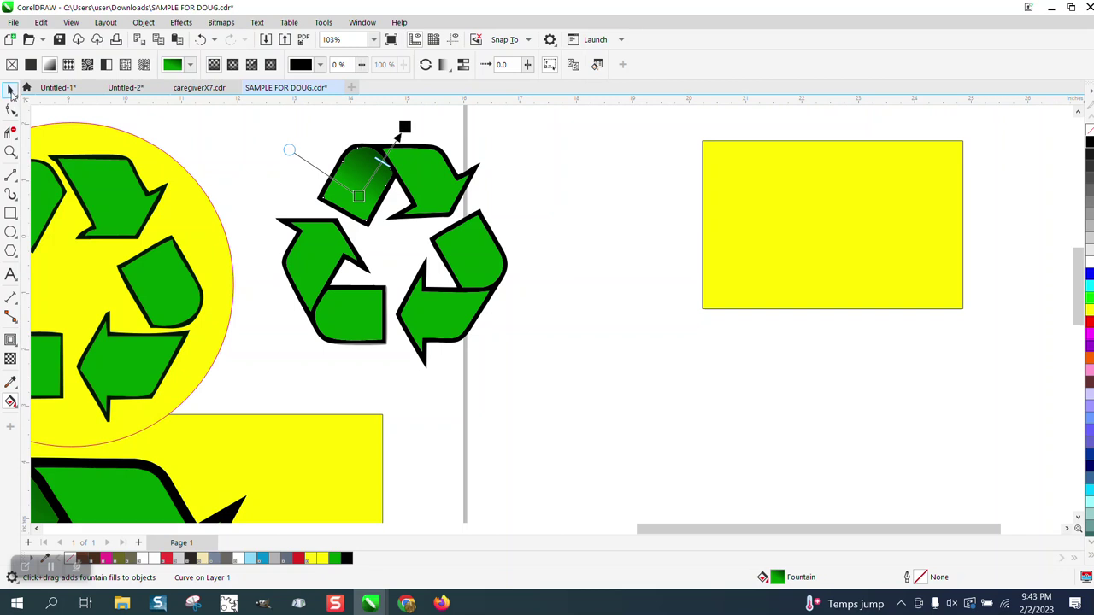
left_click(260, 160)
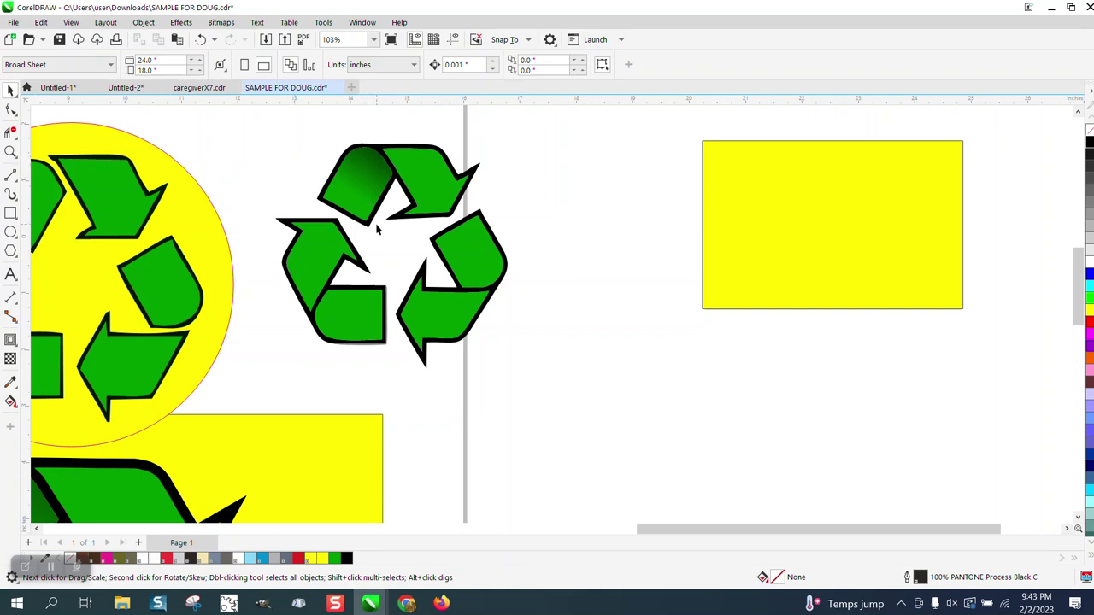
Shade the lower-left arrow with a horizontal fountain fill running from black into green.
left_click(11, 403)
left_click(52, 408)
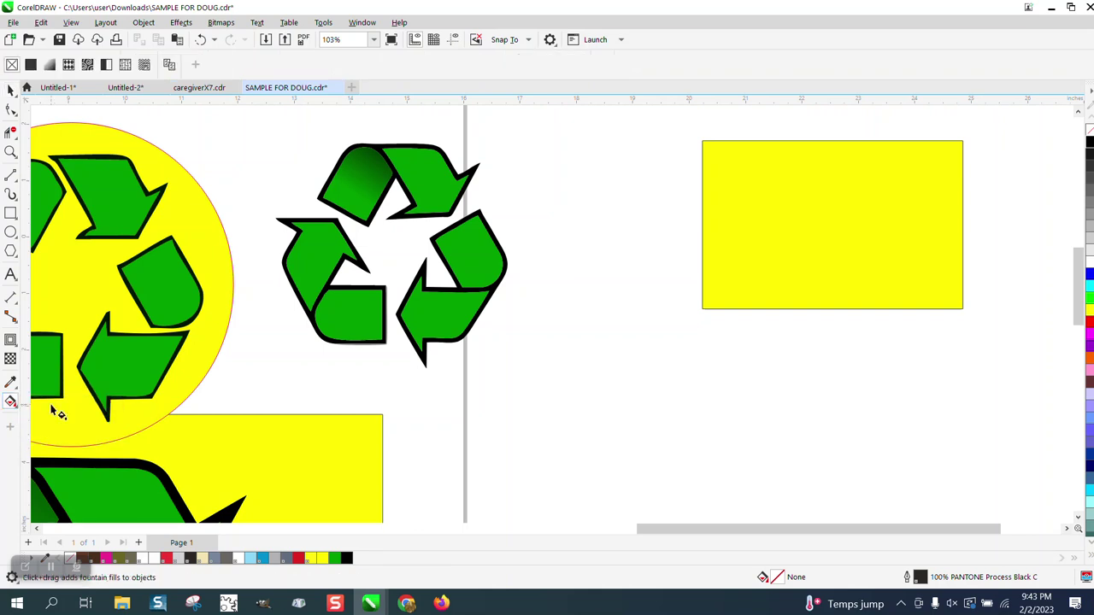
left_click(11, 89)
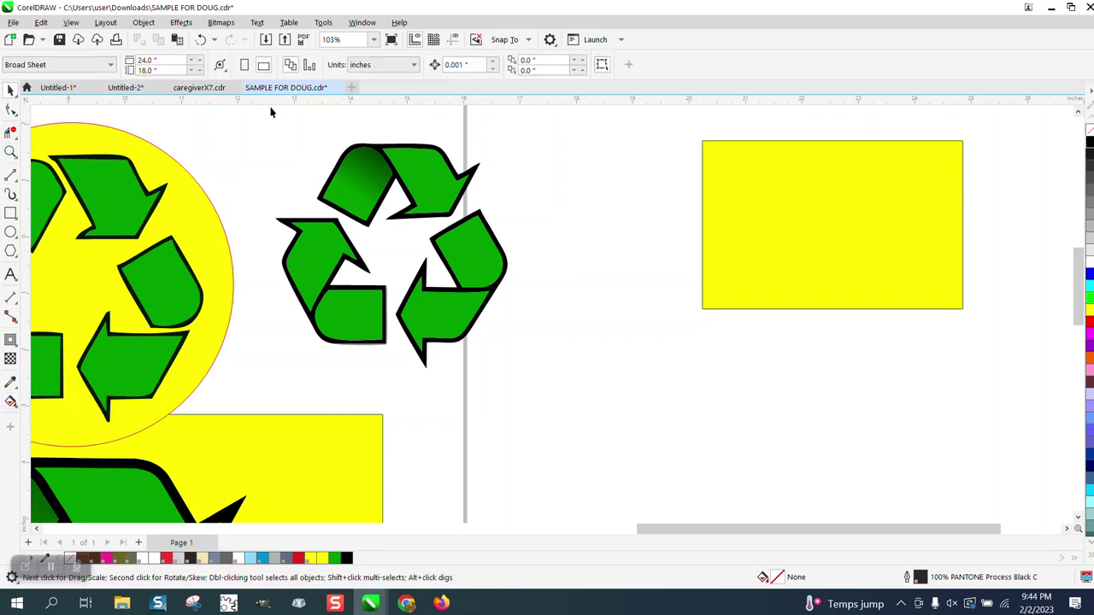
left_click(369, 323)
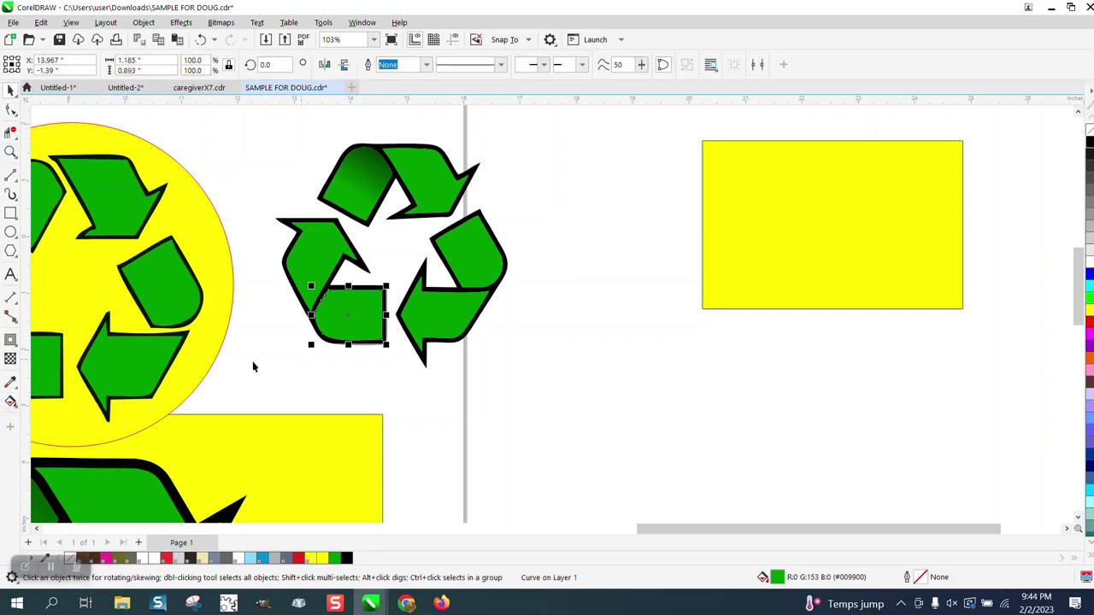
left_click(17, 412)
left_click(42, 408)
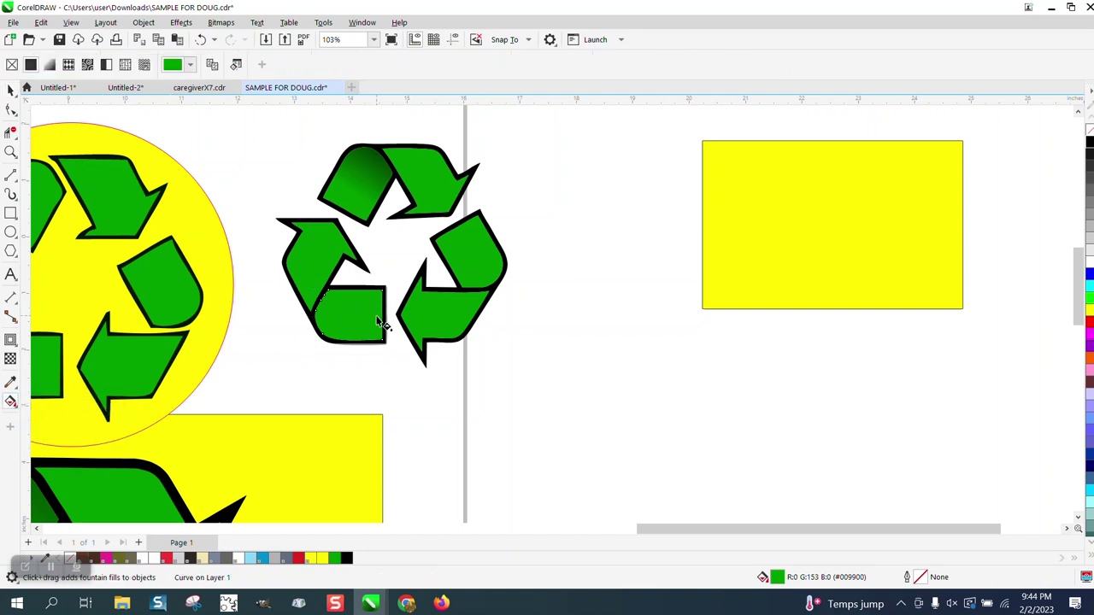
left_click_drag(377, 316, 293, 316)
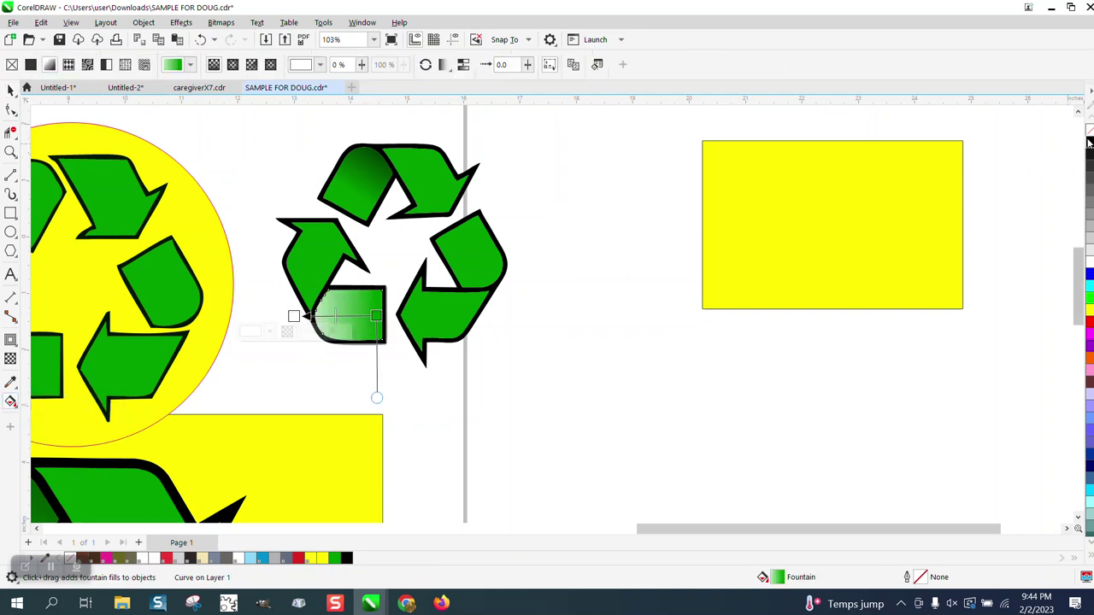
left_click_drag(1089, 143, 293, 316)
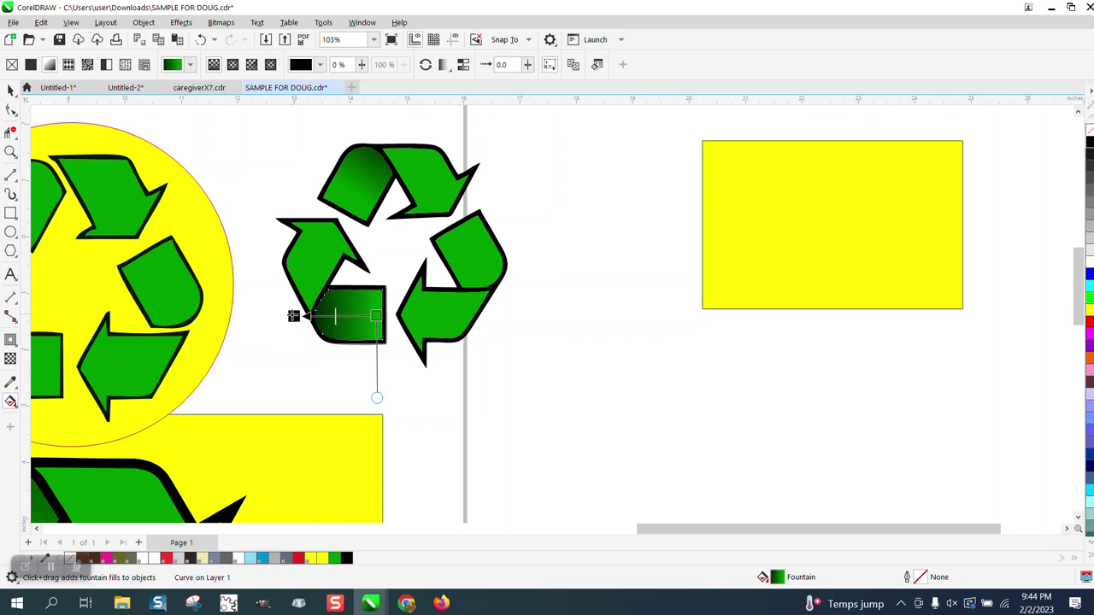
left_click(317, 316)
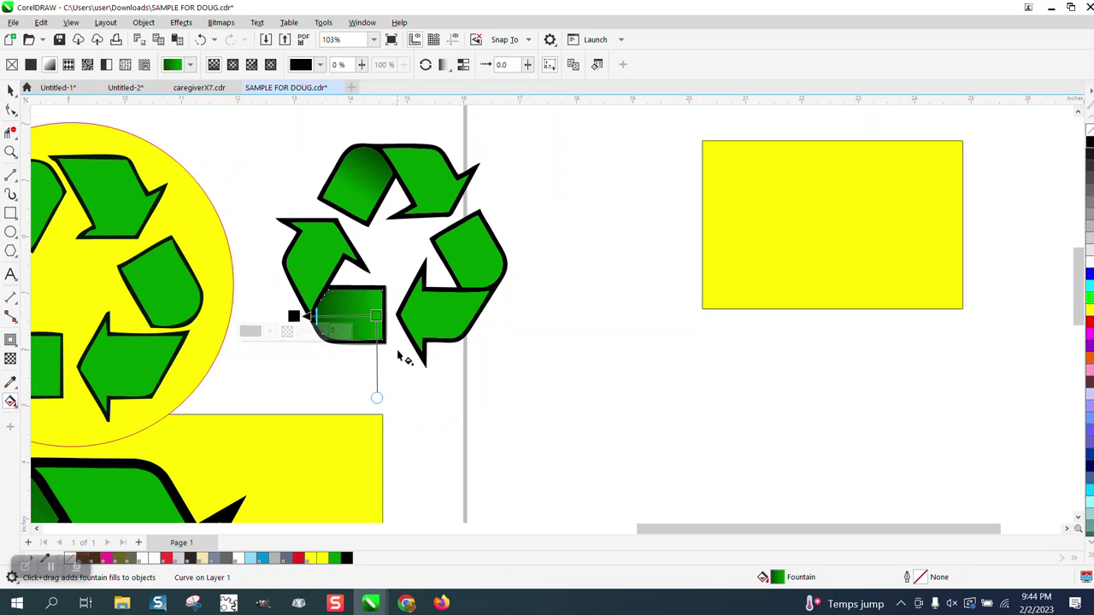
left_click(11, 91)
left_click(363, 267)
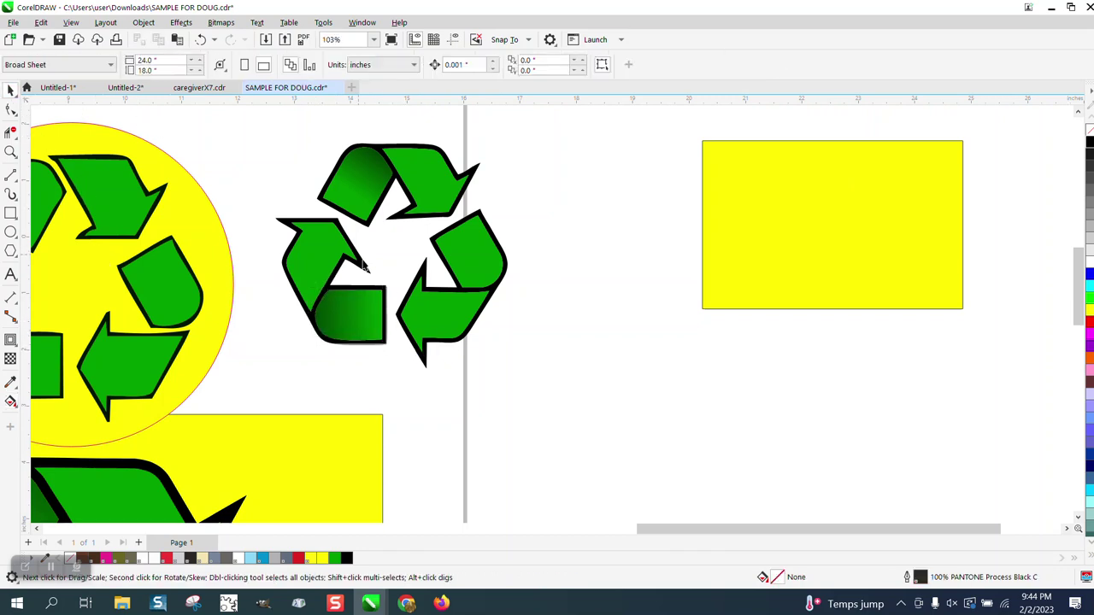
Shade the right arrow with a diagonal fountain fill ending in black toward its lower end.
left_click(466, 267)
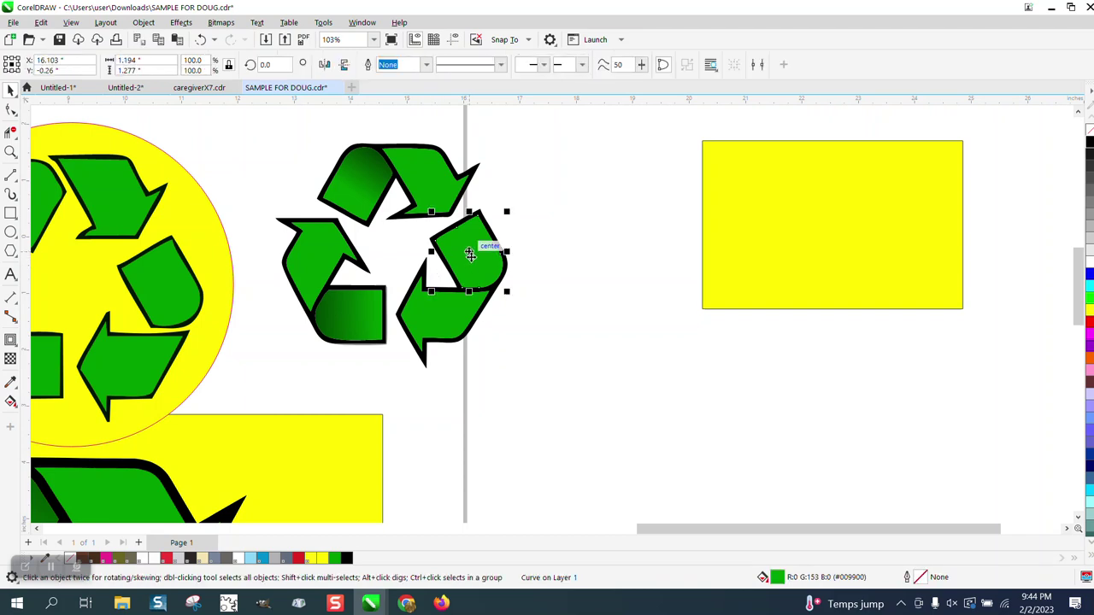
left_click(15, 408)
left_click(34, 398)
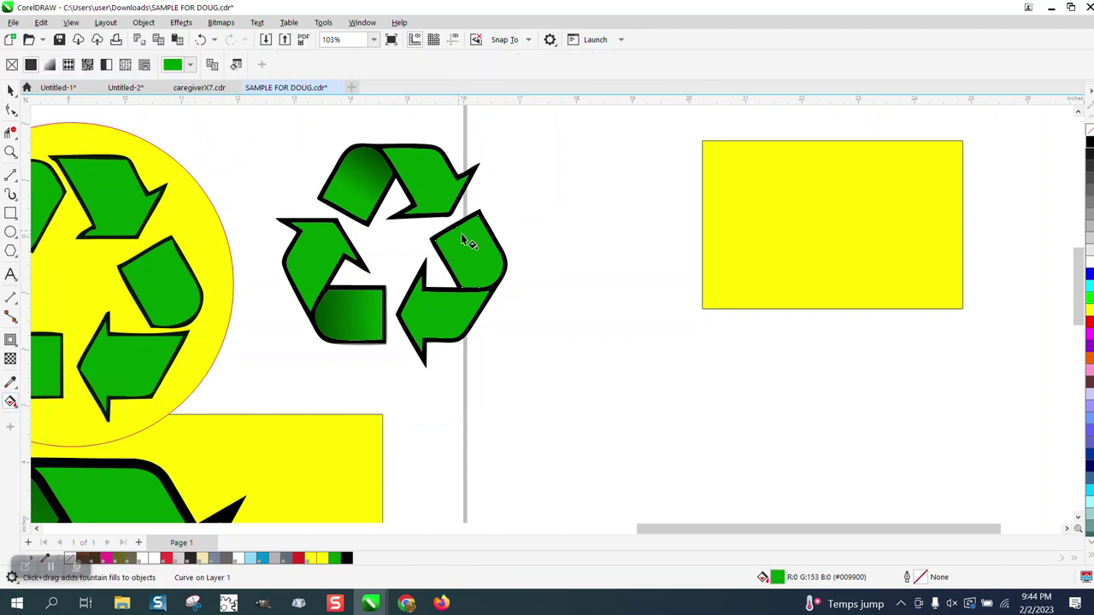
left_click_drag(459, 232, 506, 311)
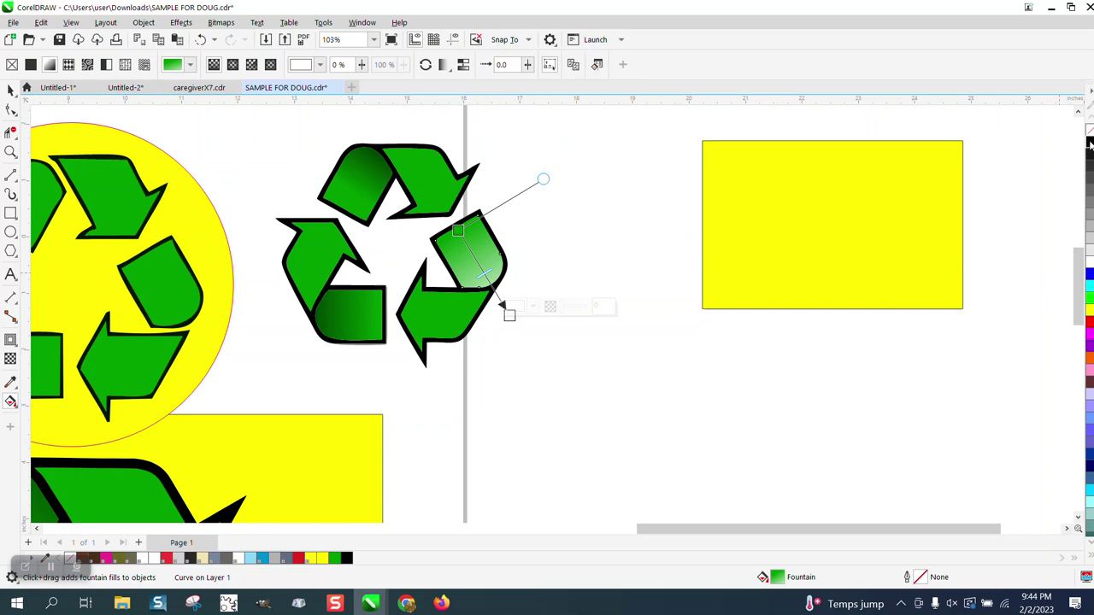
left_click_drag(1090, 143, 510, 316)
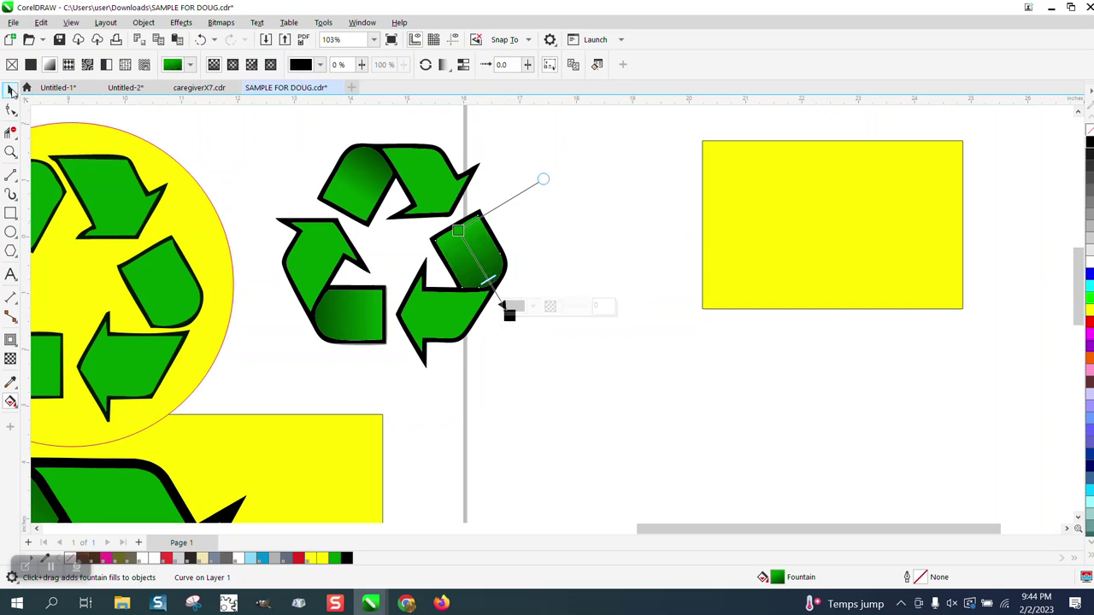
left_click(11, 90)
left_click(216, 124)
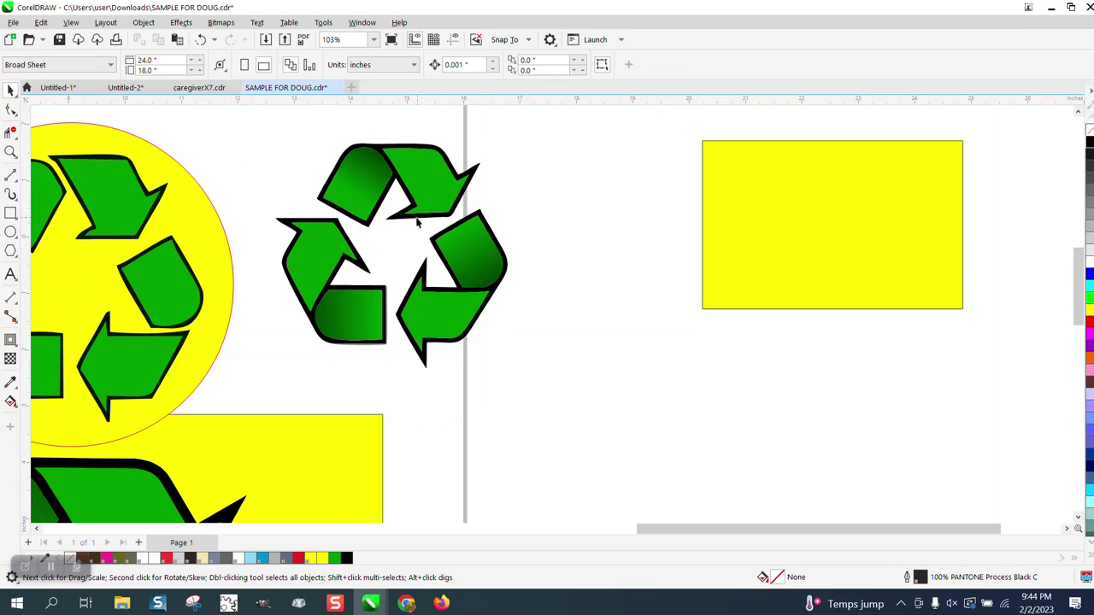
Preview the logo on the stretched yellow box, move the box back right, and zoom out to 44%.
left_click_drag(794, 188, 379, 160)
left_click_drag(417, 284, 417, 387)
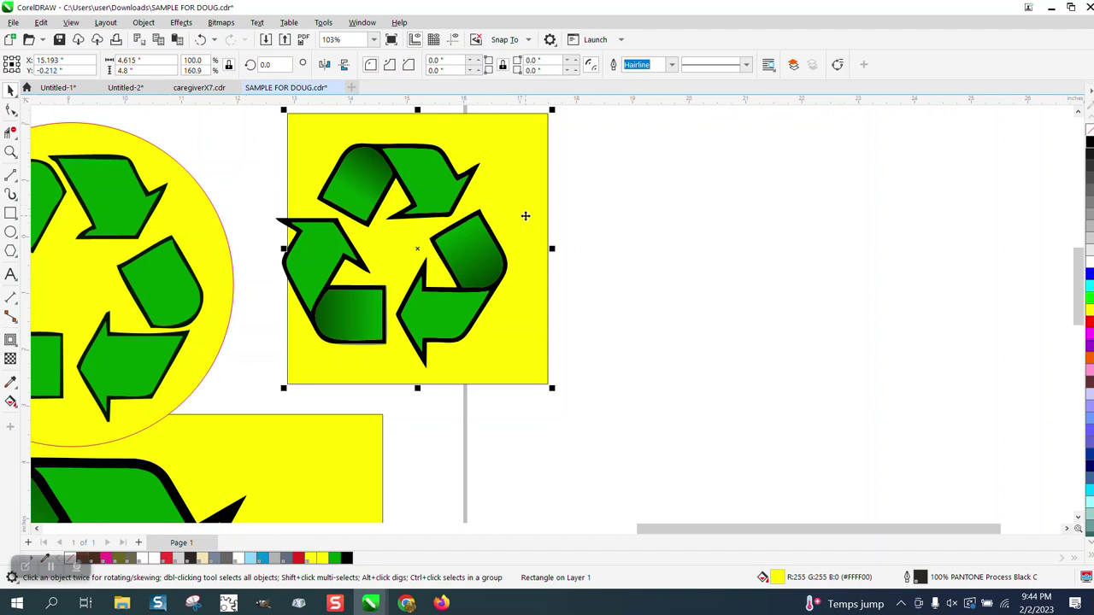
left_click_drag(525, 214, 890, 219)
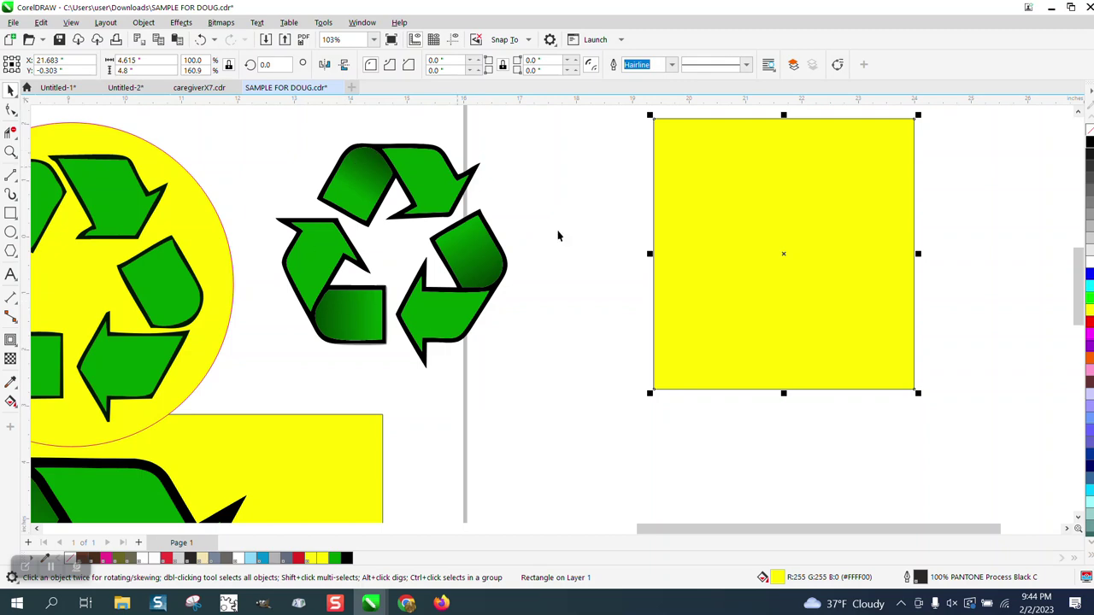
scroll(472, 270, "down", 3)
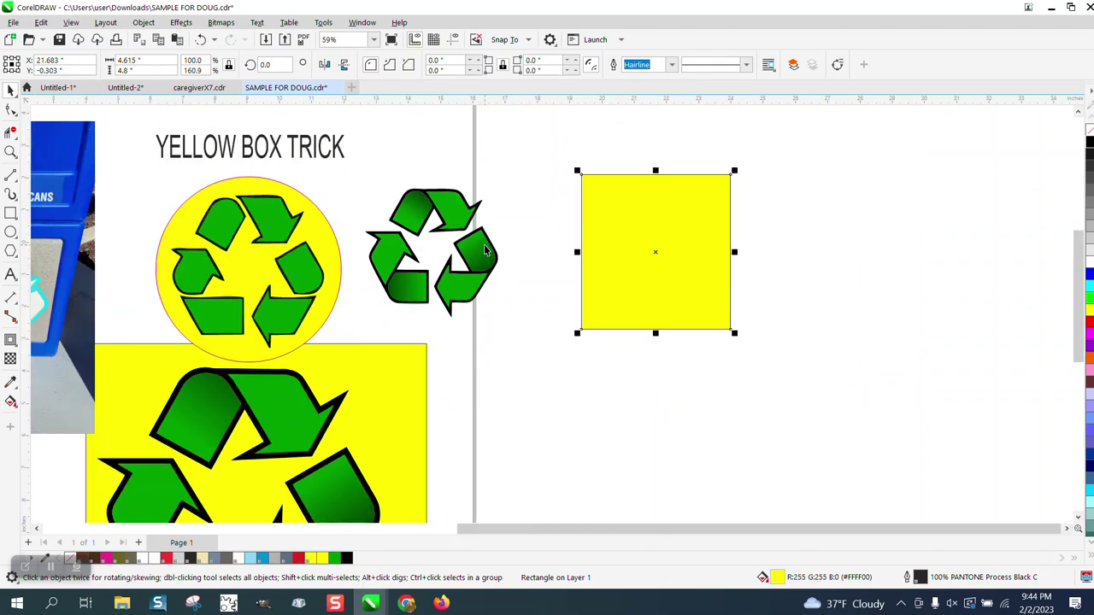
scroll(481, 238, "down", 1)
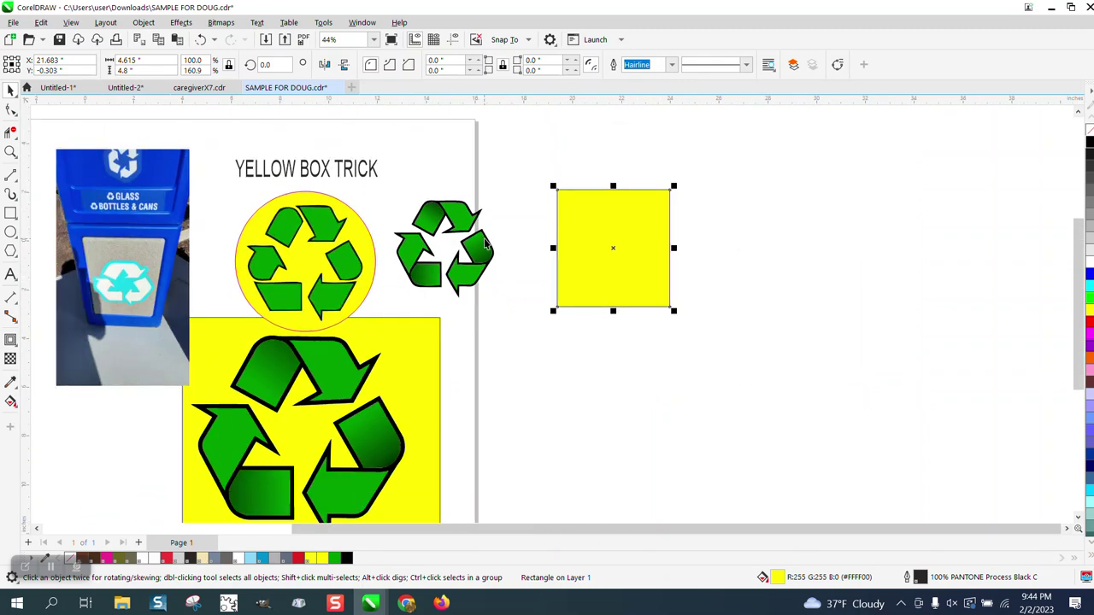